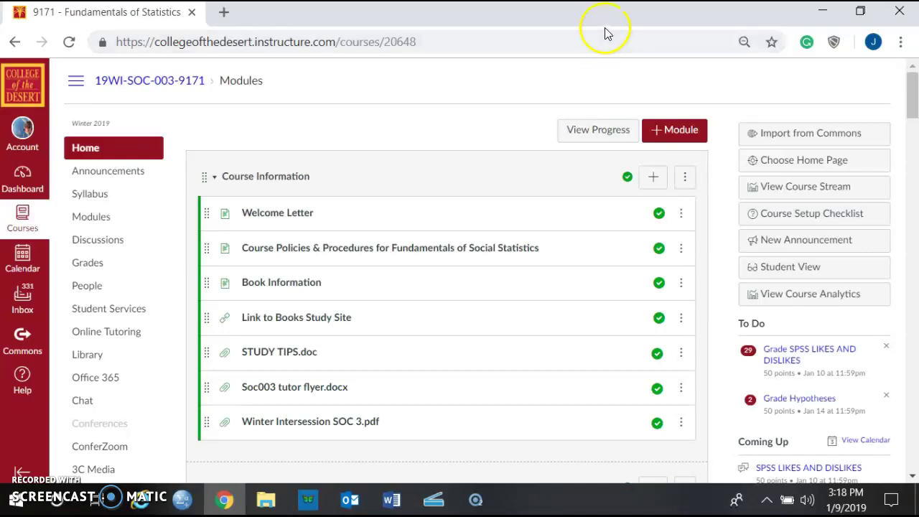
Switch to IBM SPSS Statistics and open the recent data file 2010(3) (39).sav
{"action": "left_click", "coordinate": [184, 499]}
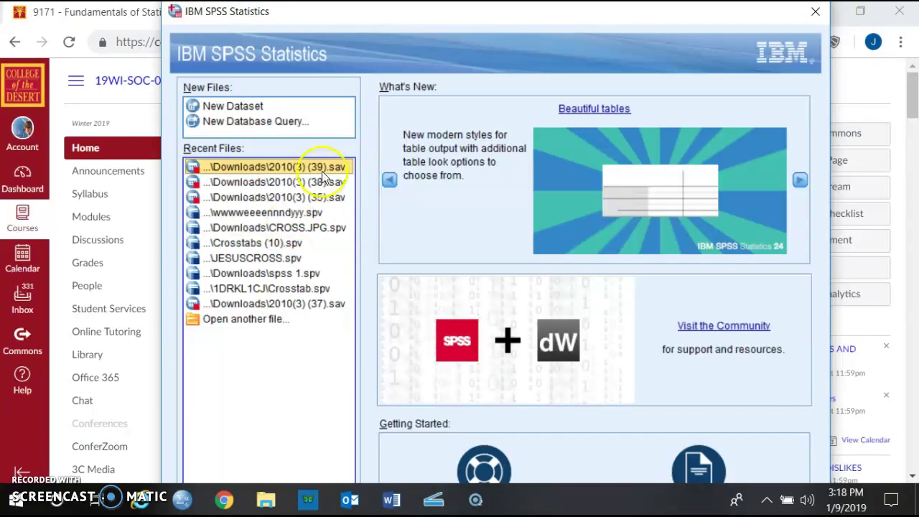
{"action": "left_click", "coordinate": [293, 168]}
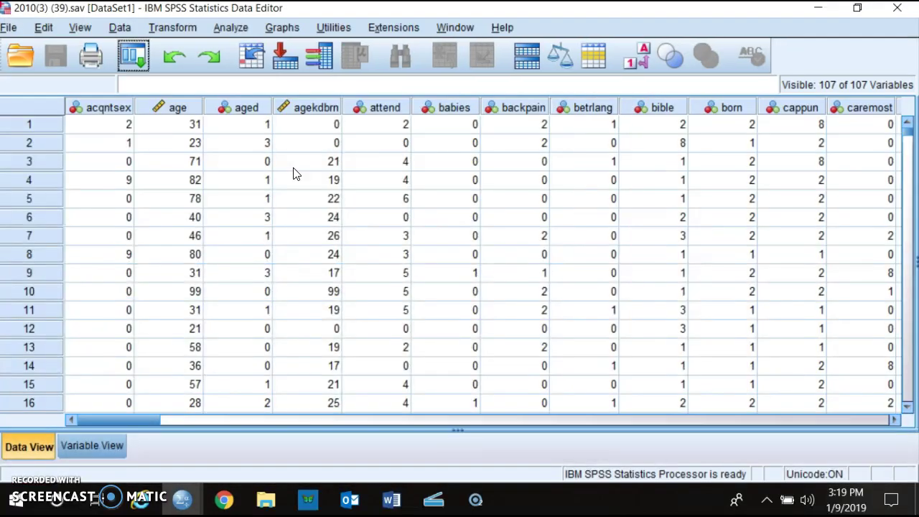
Switch to the course page in Chrome and open the Hypotheses discussion from the Week 2 module in a separate tab
{"action": "left_click", "coordinate": [239, 504]}
{"action": "scroll", "coordinate": [406, 246], "scroll_direction": "down", "scroll_amount": 20}
{"action": "scroll", "coordinate": [410, 256], "scroll_direction": "down", "scroll_amount": 6}
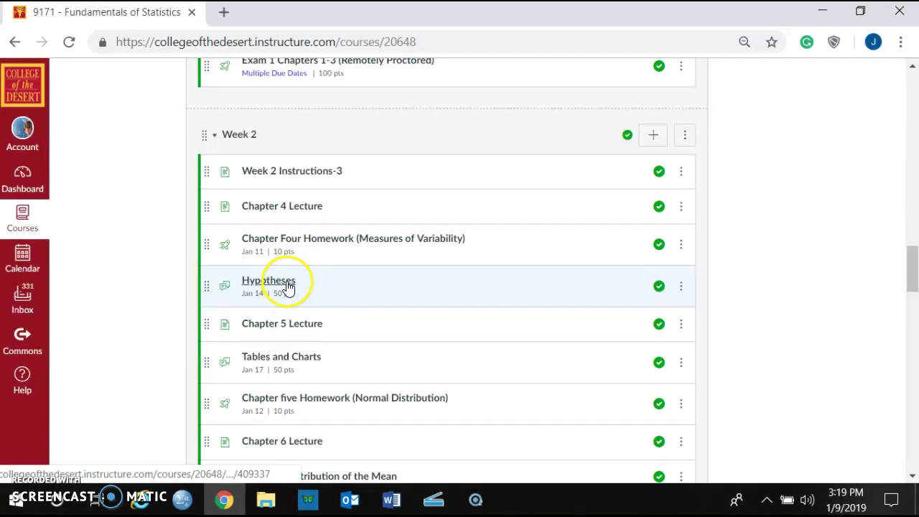
{"action": "middle_click", "coordinate": [288, 281]}
{"action": "left_click", "coordinate": [318, 14]}
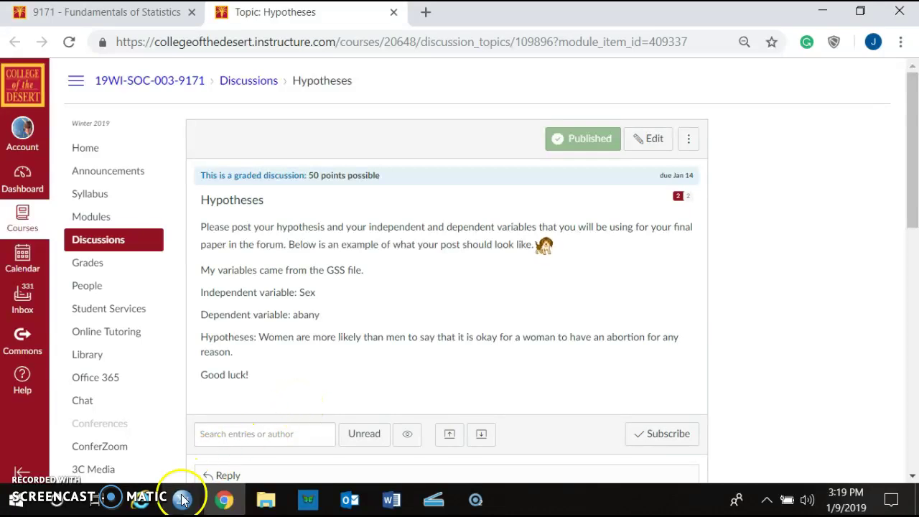
Switch to the SPSS Data Editor and look up the age and sex variables among the data columns
{"action": "mouse_move", "coordinate": [181, 499]}
{"action": "left_click", "coordinate": [206, 447]}
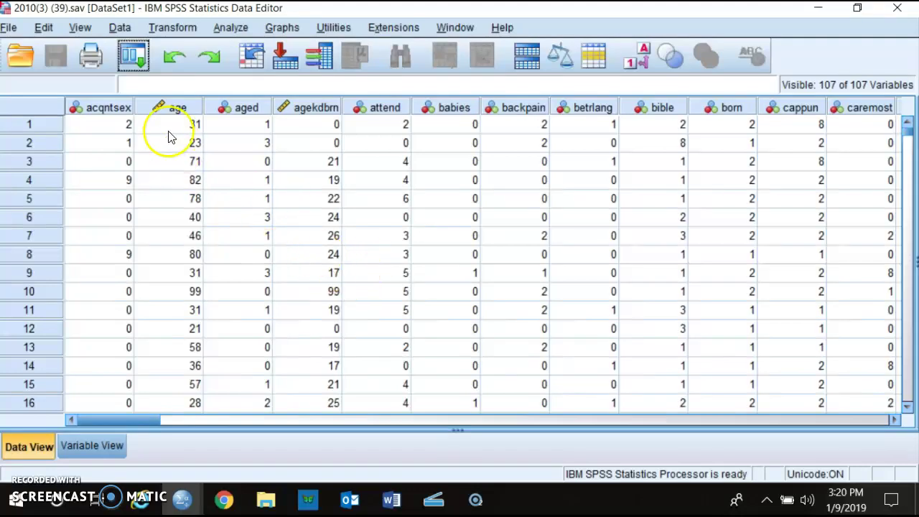
{"action": "mouse_move", "coordinate": [165, 117]}
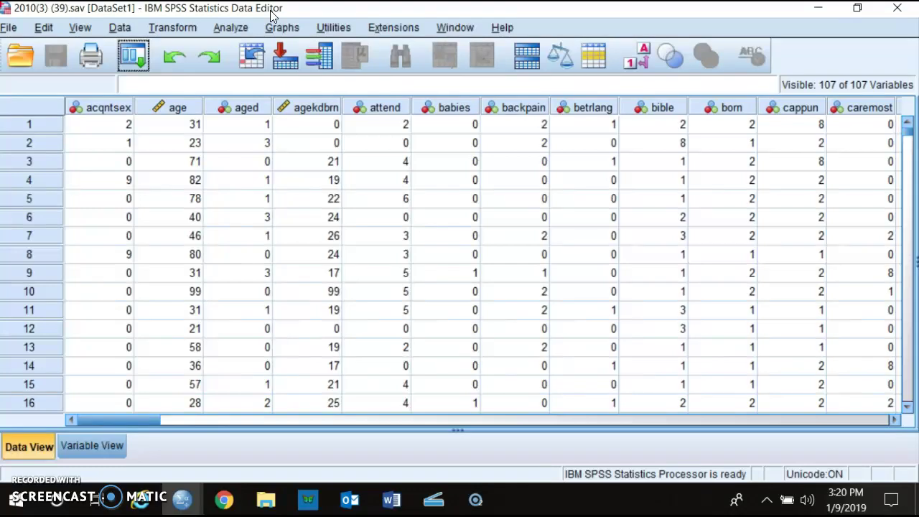
{"action": "left_click_drag", "start_coordinate": [123, 421], "coordinate": [723, 424]}
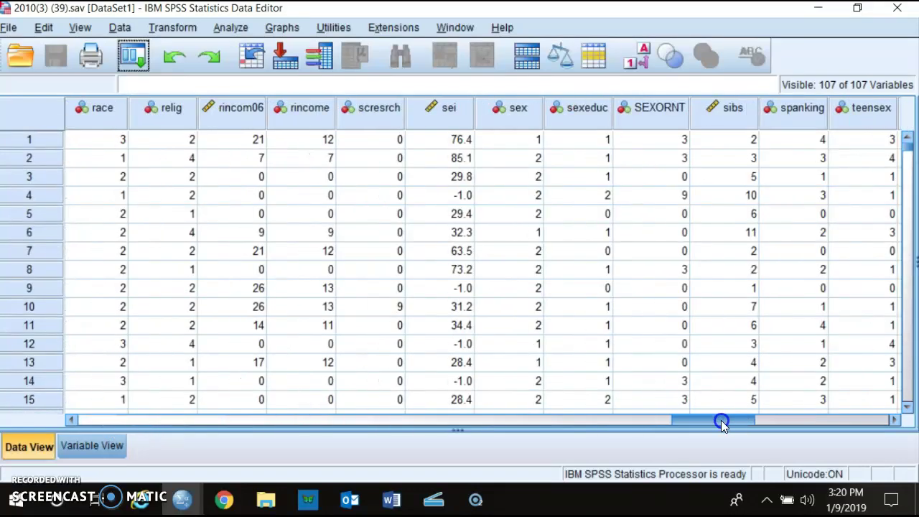
{"action": "mouse_move", "coordinate": [530, 119]}
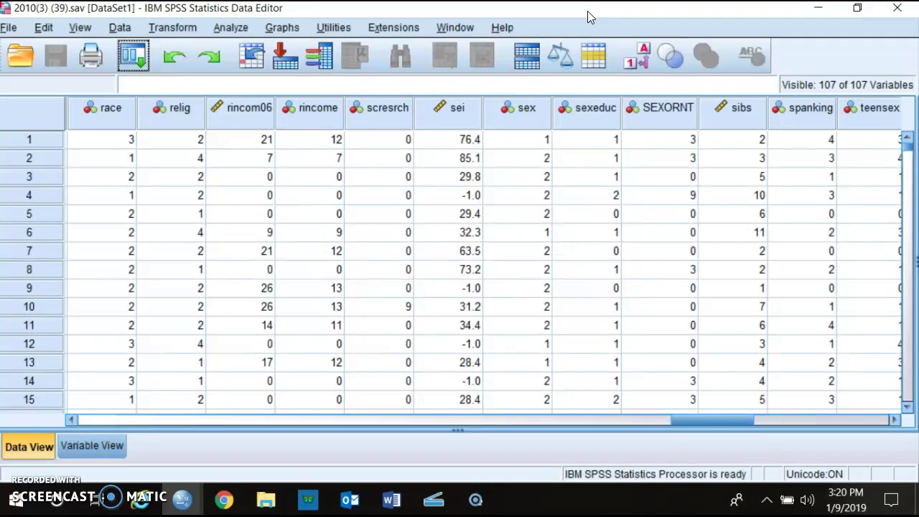
{"action": "left_click_drag", "start_coordinate": [728, 421], "coordinate": [129, 440]}
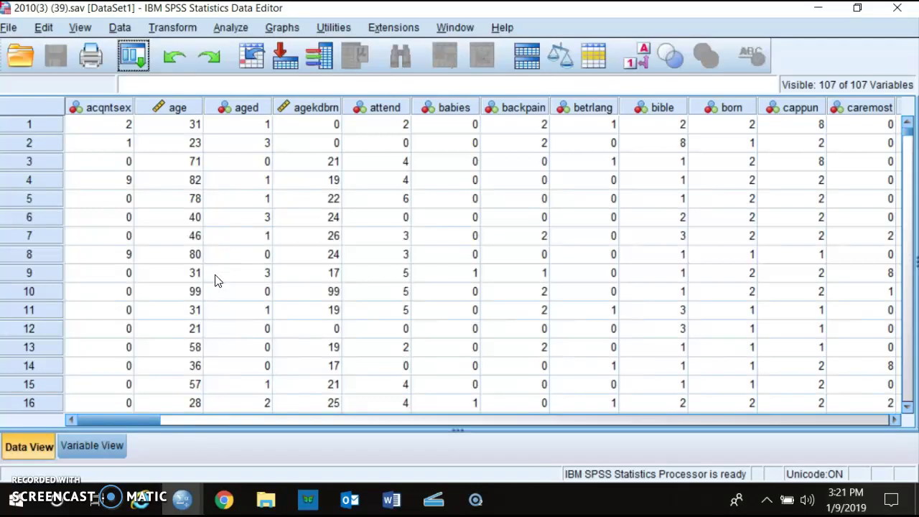
Read the descriptive labels of the age and attend variables from their column headings
{"action": "left_click", "coordinate": [212, 275]}
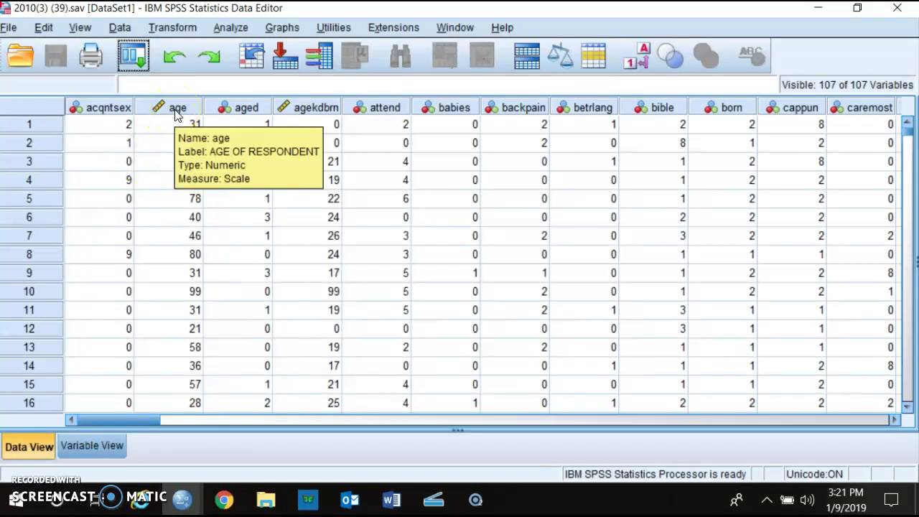
{"action": "mouse_move", "coordinate": [379, 113]}
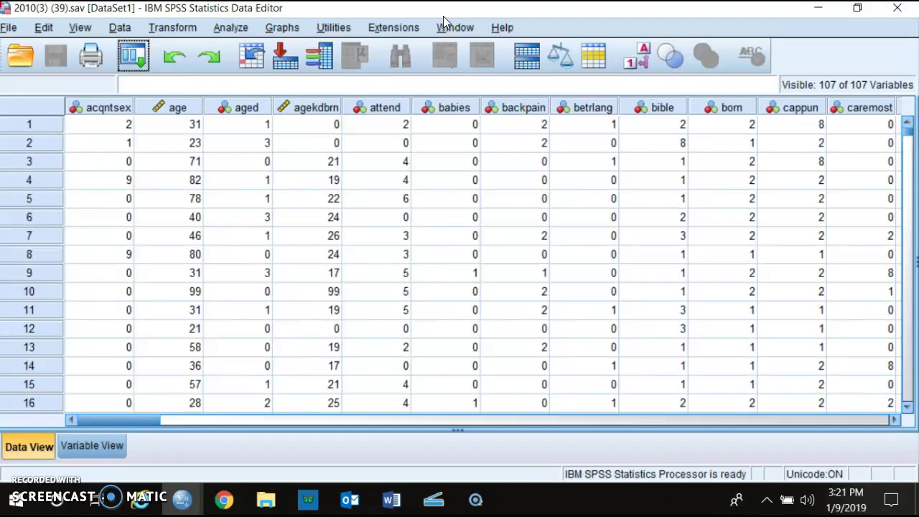
{"action": "left_click", "coordinate": [381, 106]}
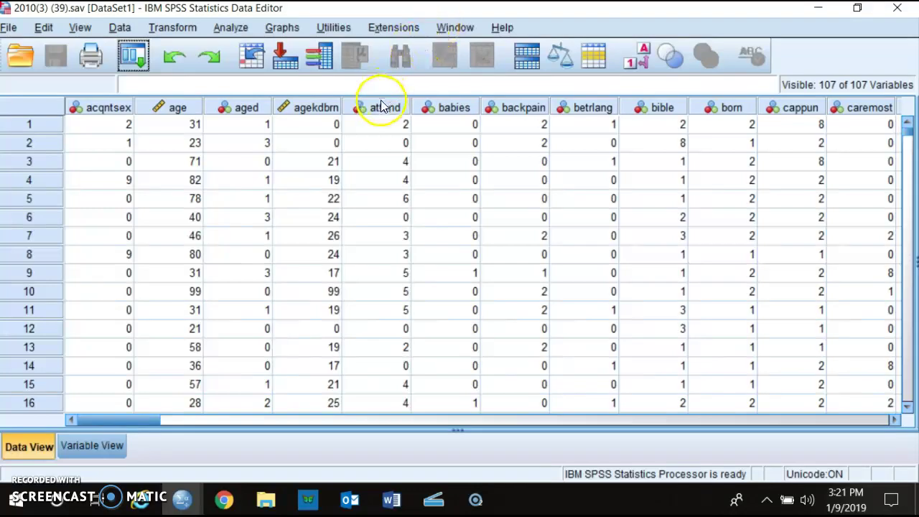
{"action": "mouse_move", "coordinate": [382, 110]}
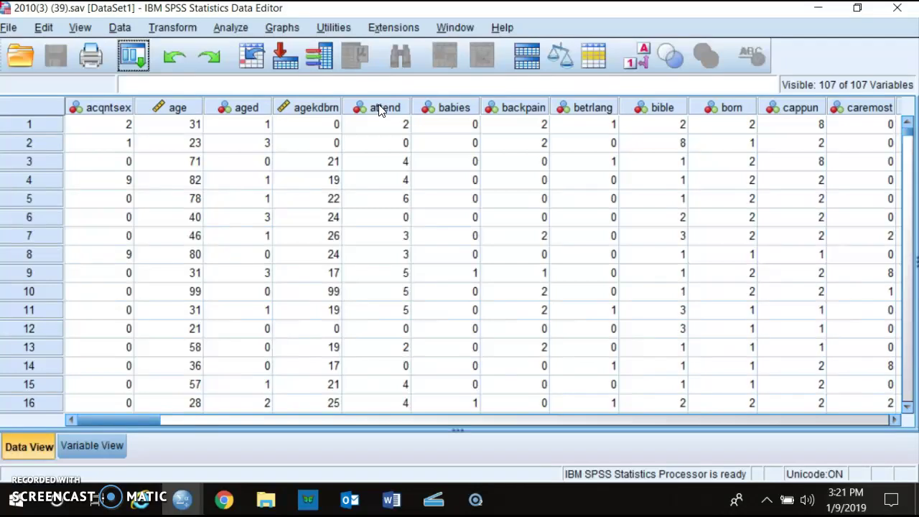
View the variable information for attend, read through its full list of value labels, and close it
{"action": "right_click", "coordinate": [380, 109]}
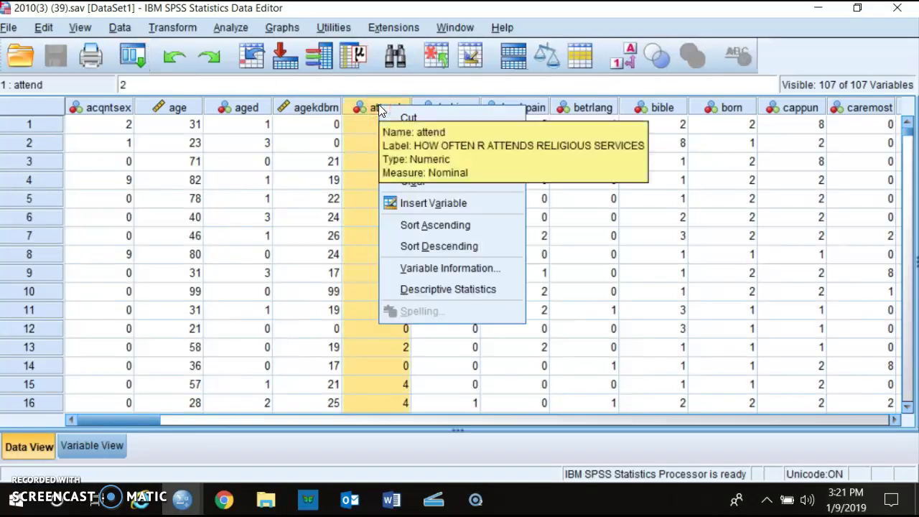
{"action": "left_click", "coordinate": [425, 268]}
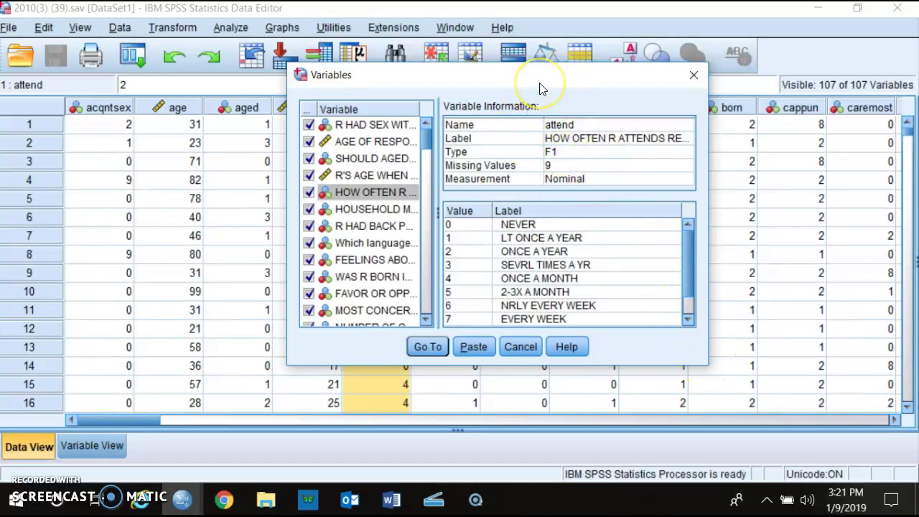
{"action": "left_click_drag", "start_coordinate": [539, 82], "coordinate": [525, 80]}
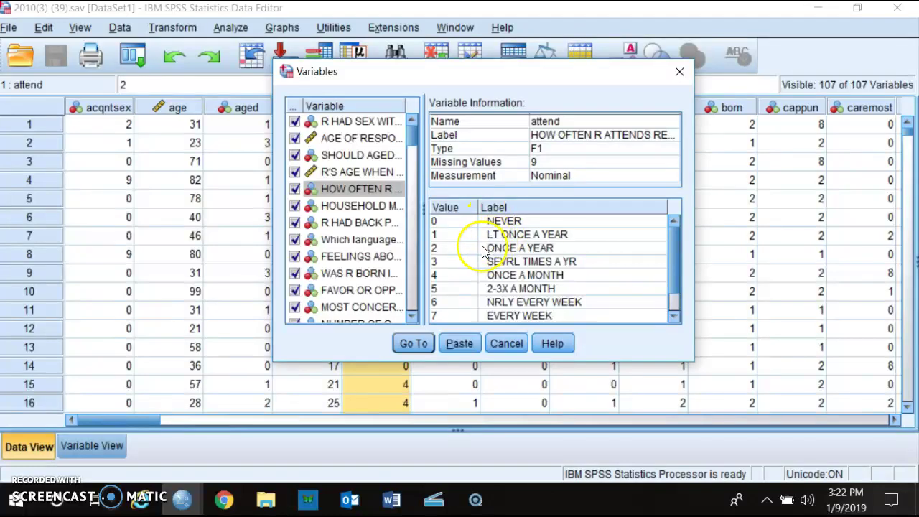
{"action": "left_click", "coordinate": [670, 291]}
{"action": "left_click_drag", "start_coordinate": [670, 291], "coordinate": [679, 273]}
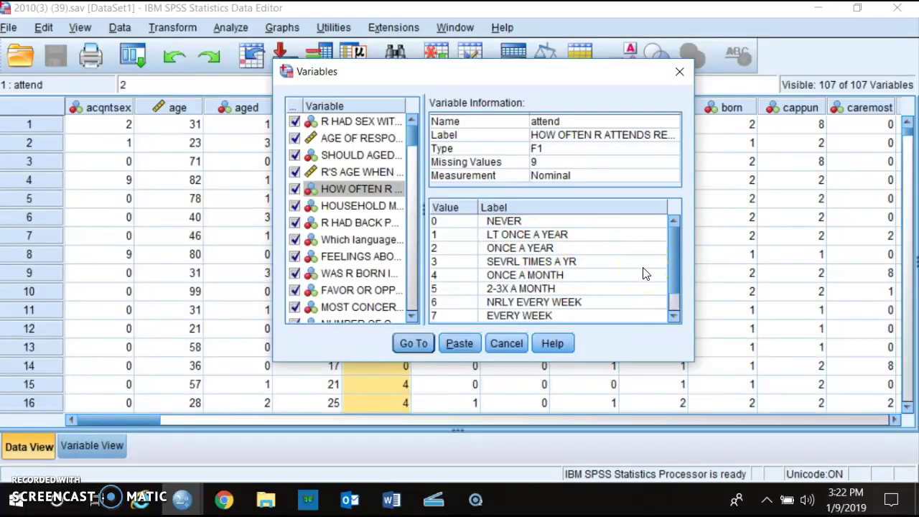
{"action": "left_click_drag", "start_coordinate": [673, 251], "coordinate": [669, 300]}
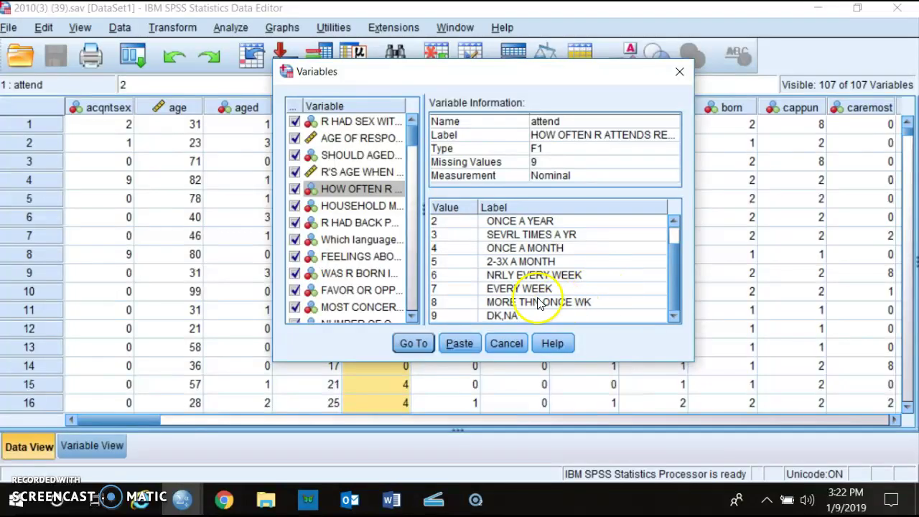
{"action": "left_click", "coordinate": [528, 343]}
{"action": "left_click", "coordinate": [506, 347]}
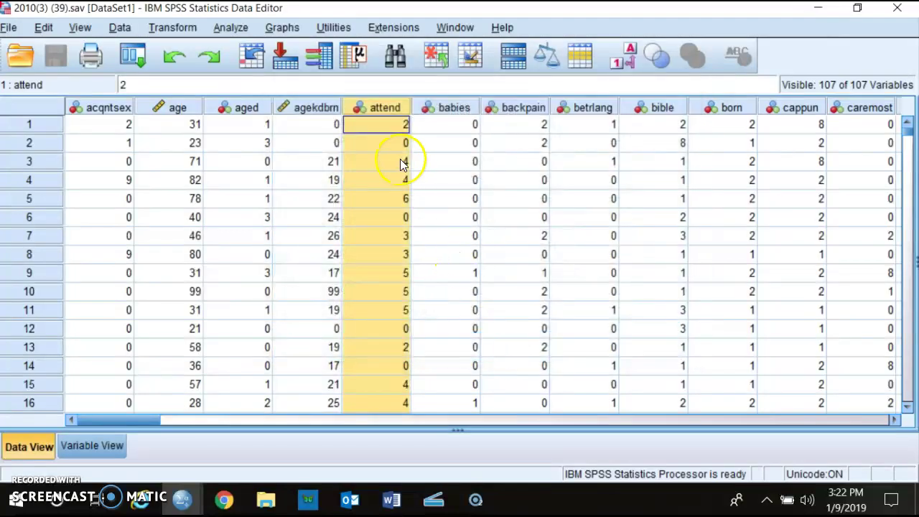
Bring up the attend column's variable information once more and dismiss it
{"action": "left_click", "coordinate": [391, 124]}
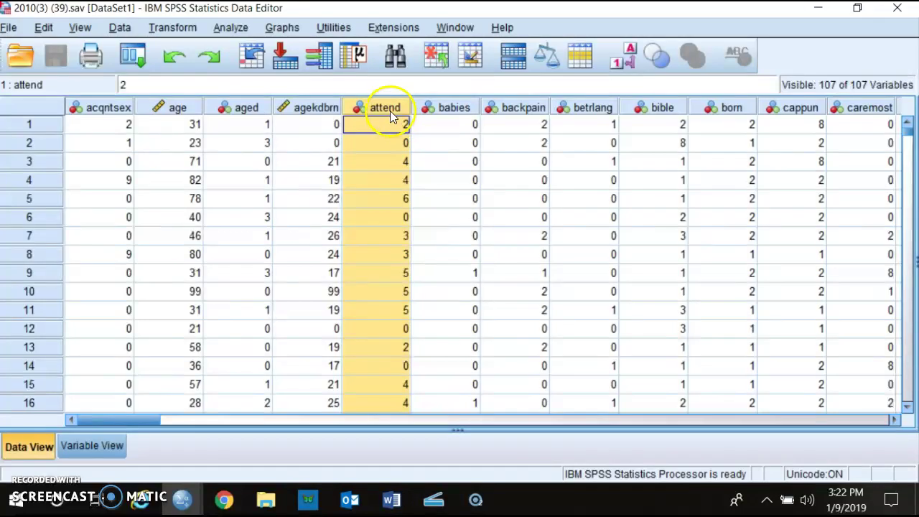
{"action": "right_click", "coordinate": [390, 107]}
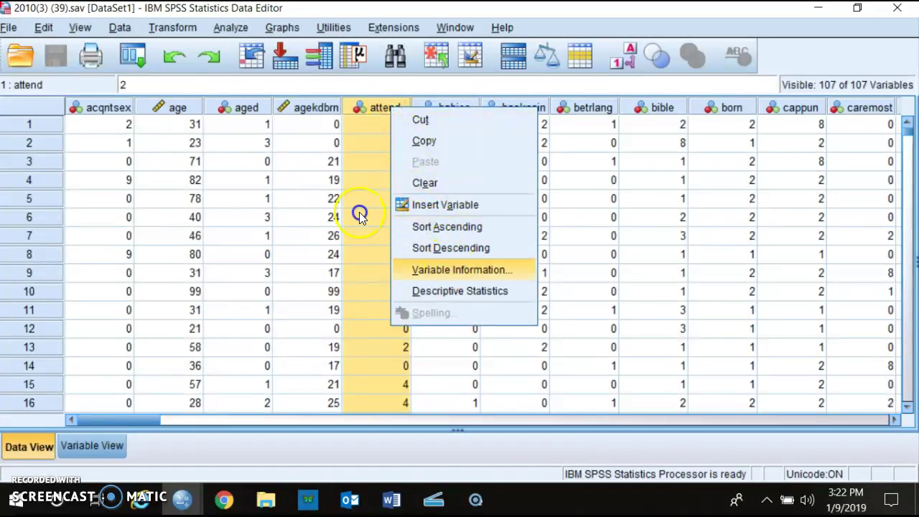
{"action": "left_click", "coordinate": [459, 270]}
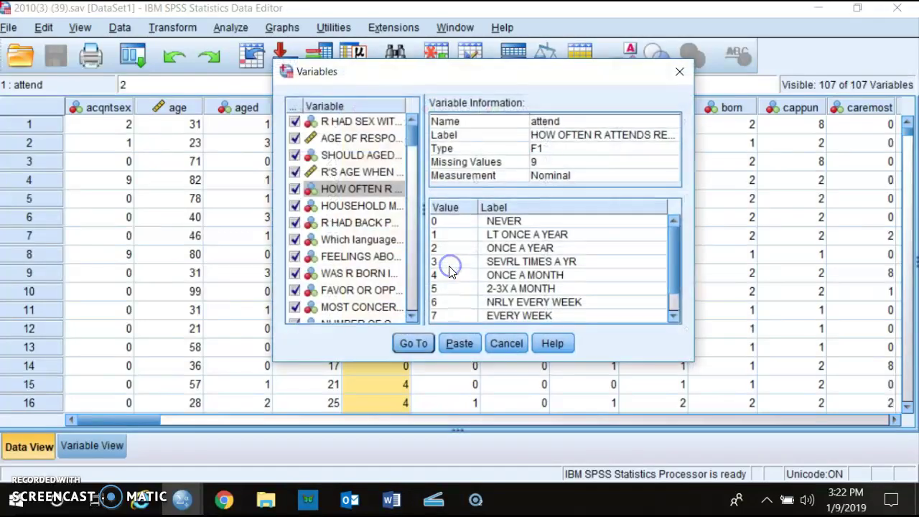
{"action": "left_click", "coordinate": [507, 343]}
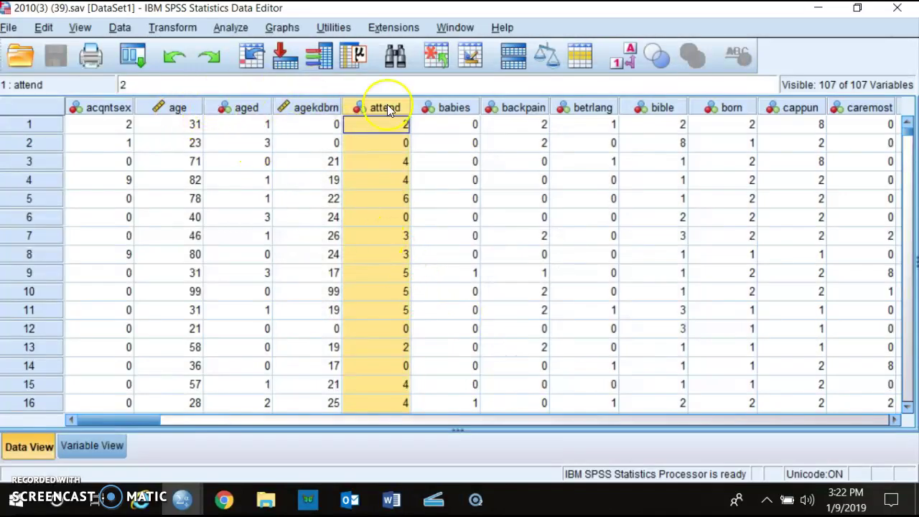
Browse further along the data columns and read the labels of the degree and divorce variables
{"action": "mouse_move", "coordinate": [387, 106]}
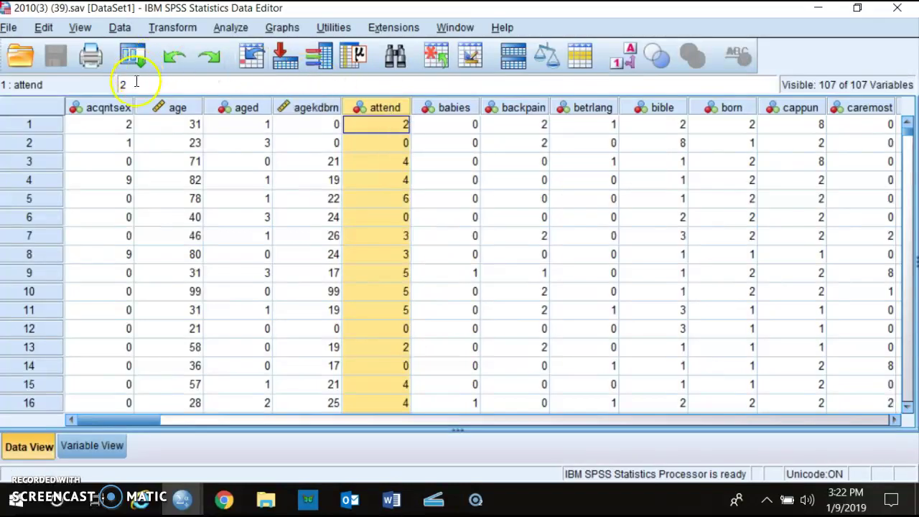
{"action": "left_click_drag", "start_coordinate": [127, 421], "coordinate": [270, 425]}
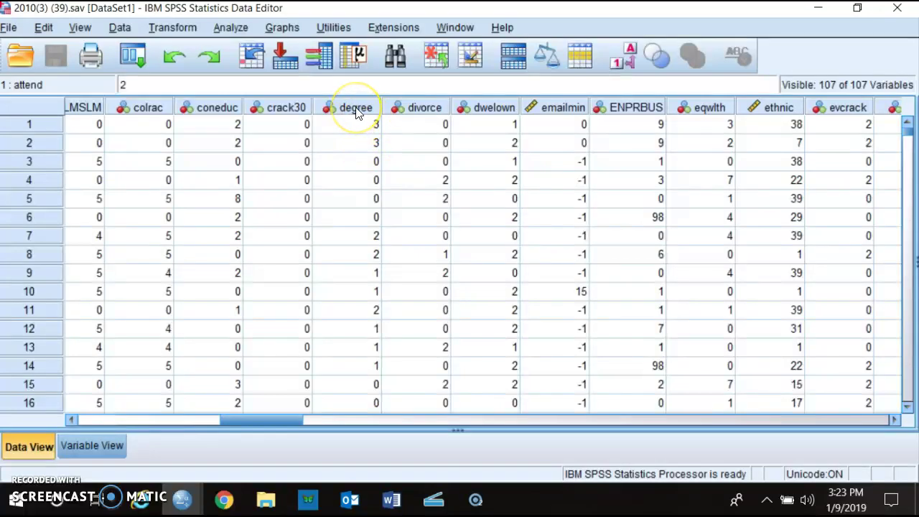
{"action": "mouse_move", "coordinate": [357, 113]}
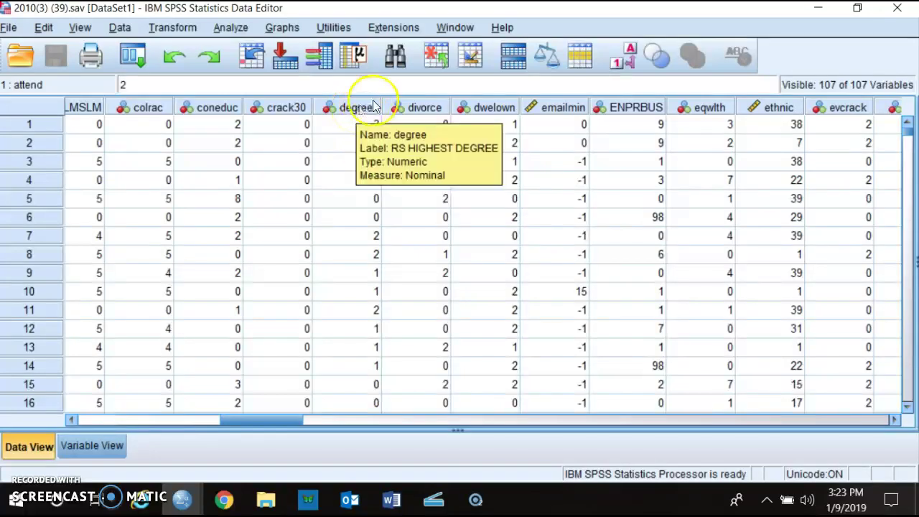
{"action": "mouse_move", "coordinate": [407, 107]}
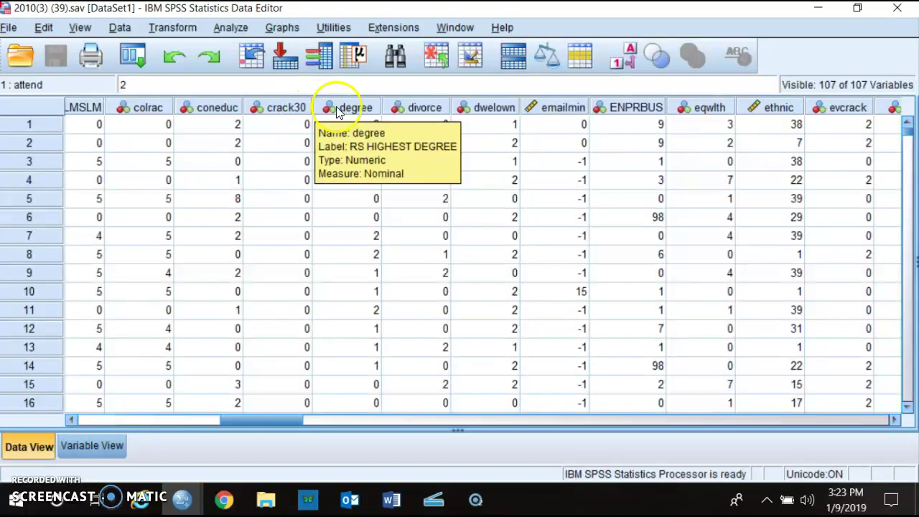
Show the variable information for crack30 with its label and value codes
{"action": "mouse_move", "coordinate": [264, 109]}
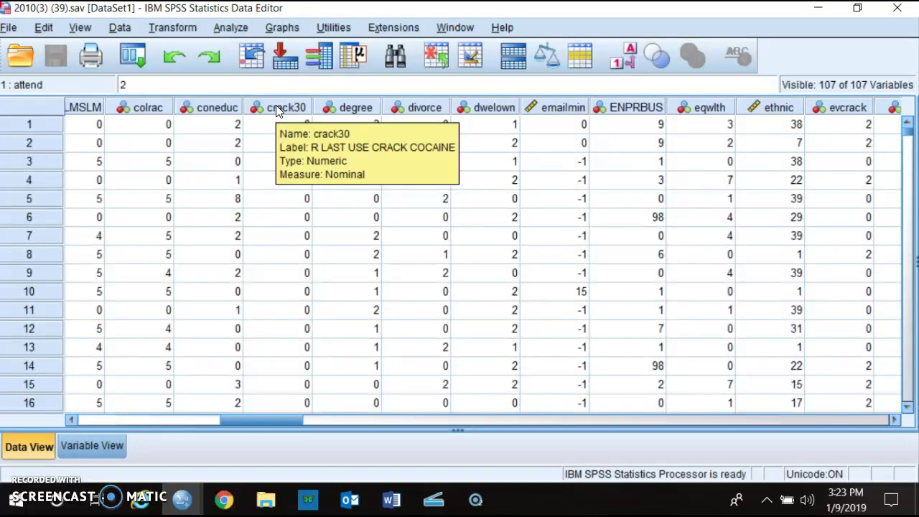
{"action": "right_click", "coordinate": [277, 109]}
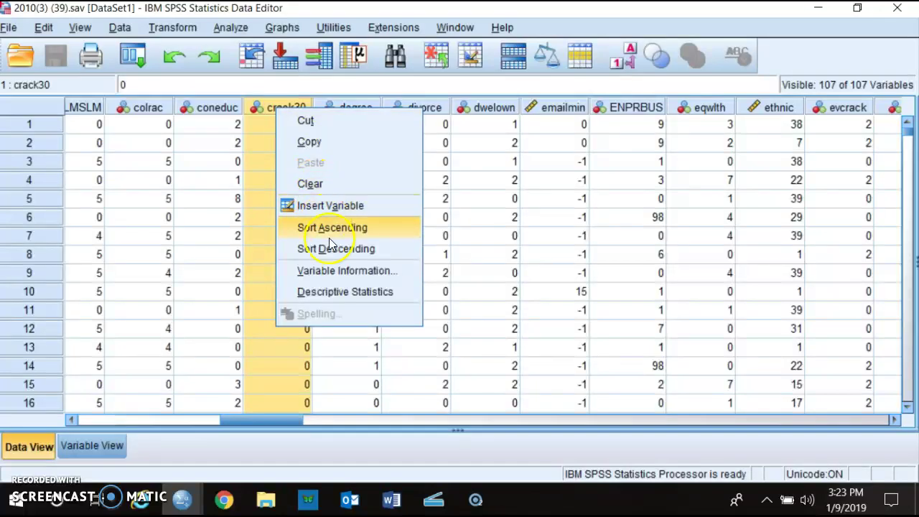
{"action": "left_click", "coordinate": [347, 271]}
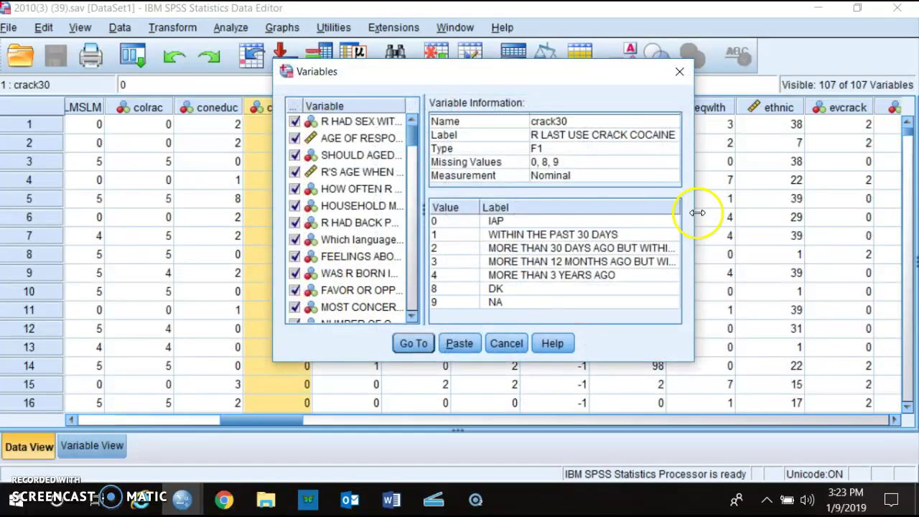
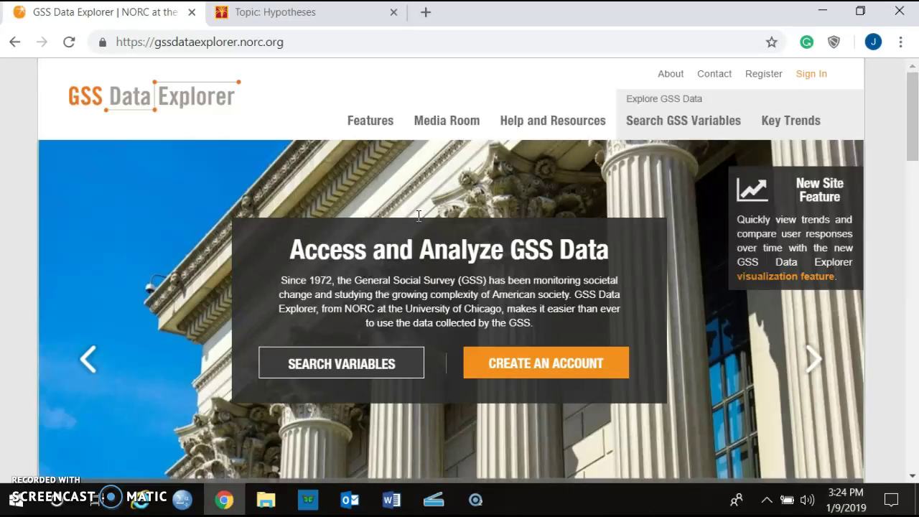
Search the GSS variables for the keyword crack30, checking the variable's name in the SPSS data file
{"action": "left_click", "coordinate": [325, 369]}
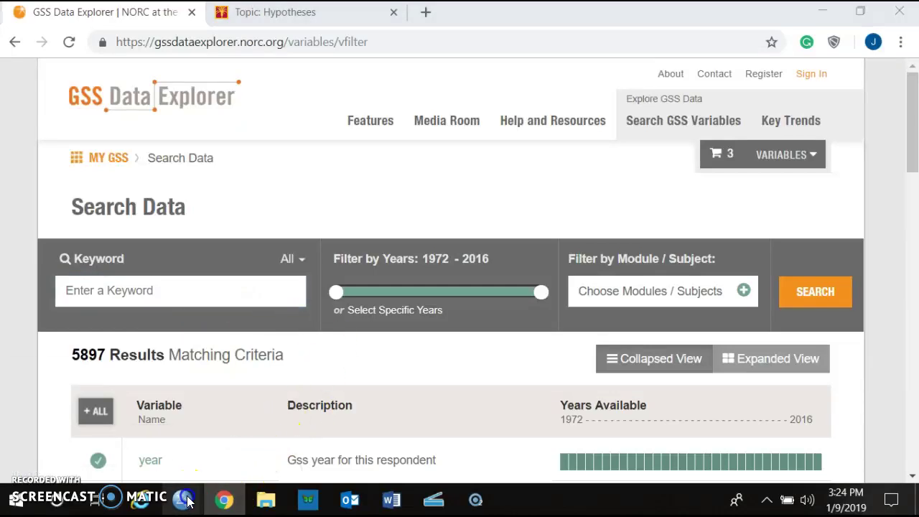
{"action": "mouse_move", "coordinate": [183, 494]}
{"action": "left_click", "coordinate": [272, 430]}
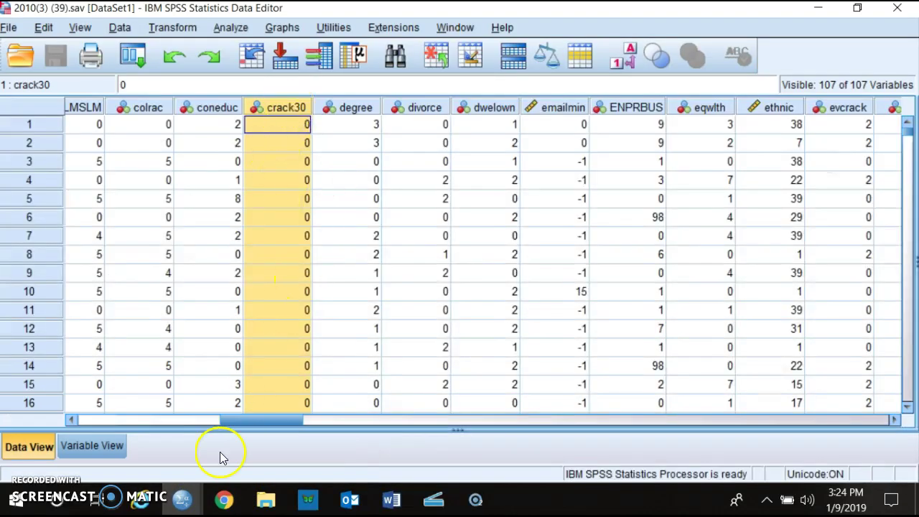
{"action": "left_click", "coordinate": [224, 495]}
{"action": "left_click", "coordinate": [185, 292]}
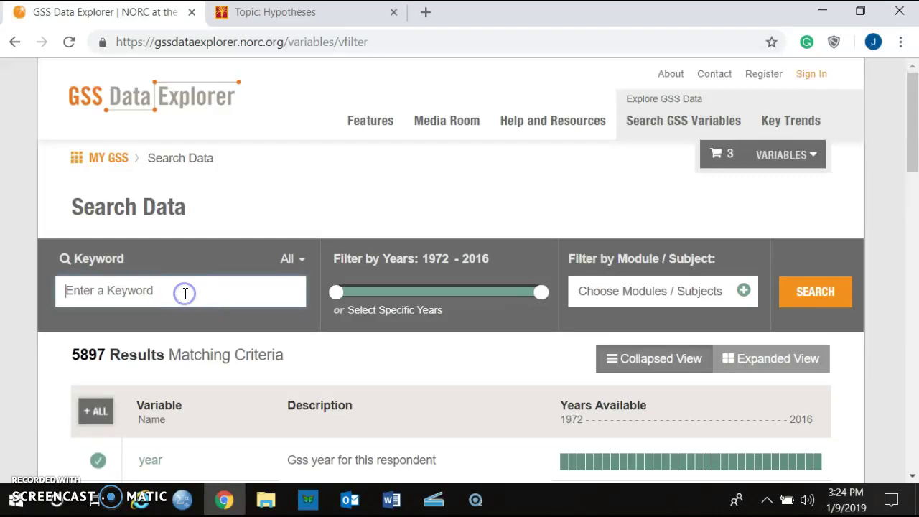
{"action": "type", "text": "crack30"}
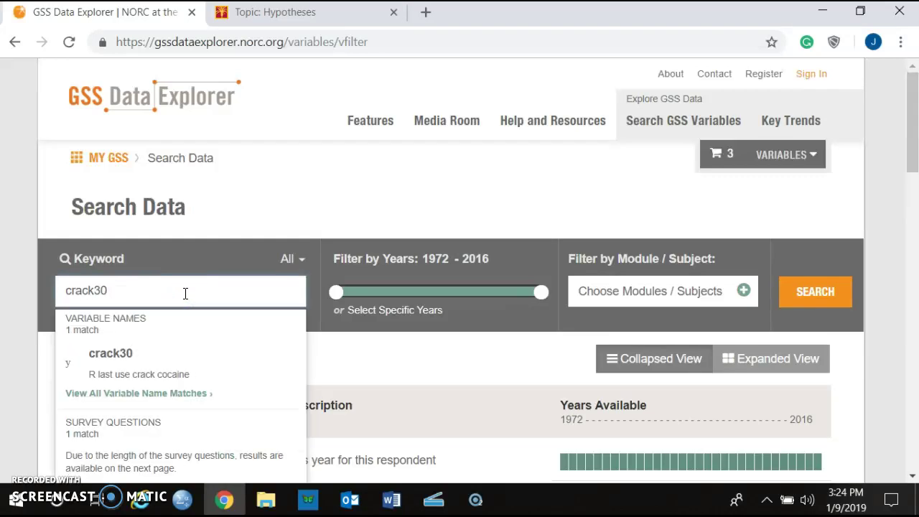
{"action": "key", "text": "Return"}
{"action": "scroll", "coordinate": [185, 293], "scroll_direction": "down", "scroll_amount": 2}
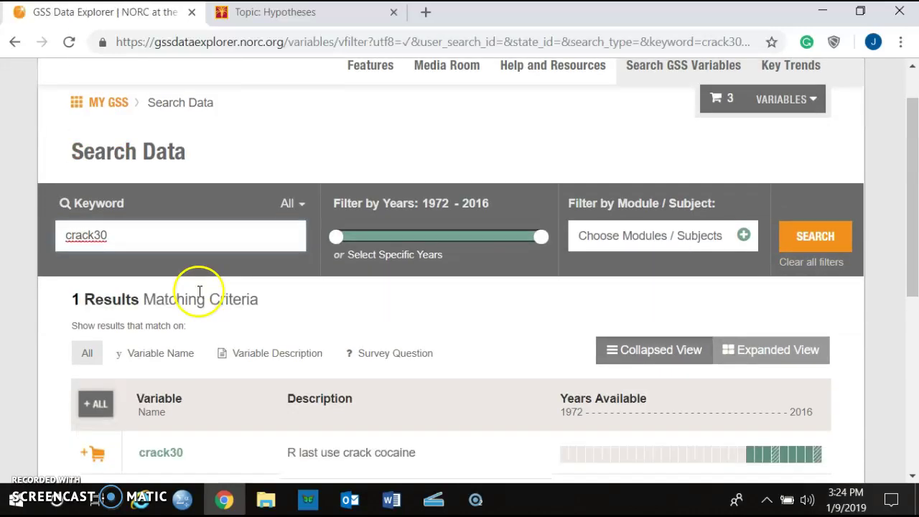
Open the crack30 variable's detail page and read its survey question, year availability and summary by year
{"action": "left_click", "coordinate": [172, 346]}
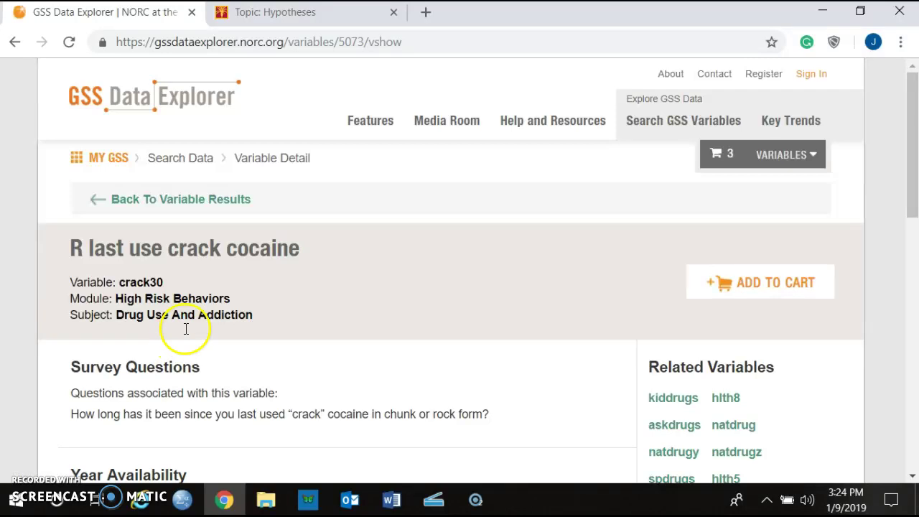
{"action": "scroll", "coordinate": [185, 329], "scroll_direction": "down", "scroll_amount": 1}
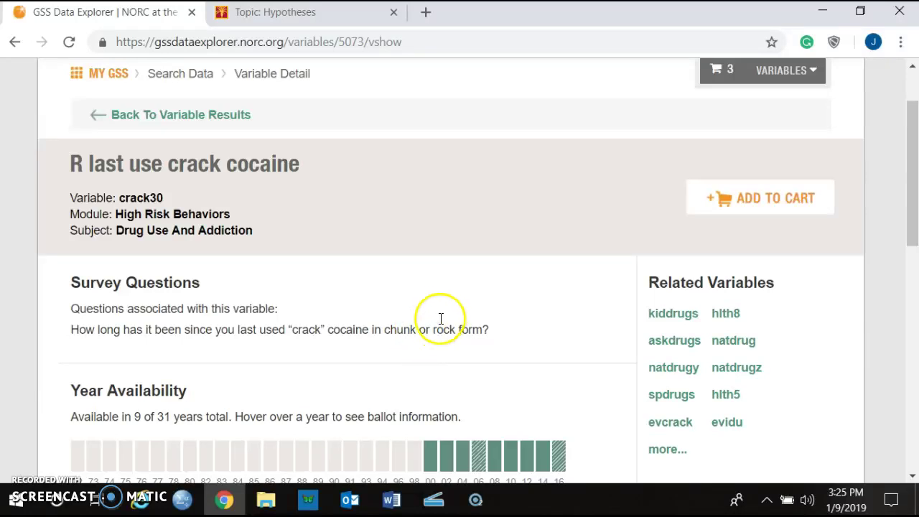
{"action": "scroll", "coordinate": [439, 321], "scroll_direction": "down", "scroll_amount": 1}
{"action": "scroll", "coordinate": [444, 314], "scroll_direction": "down", "scroll_amount": 4}
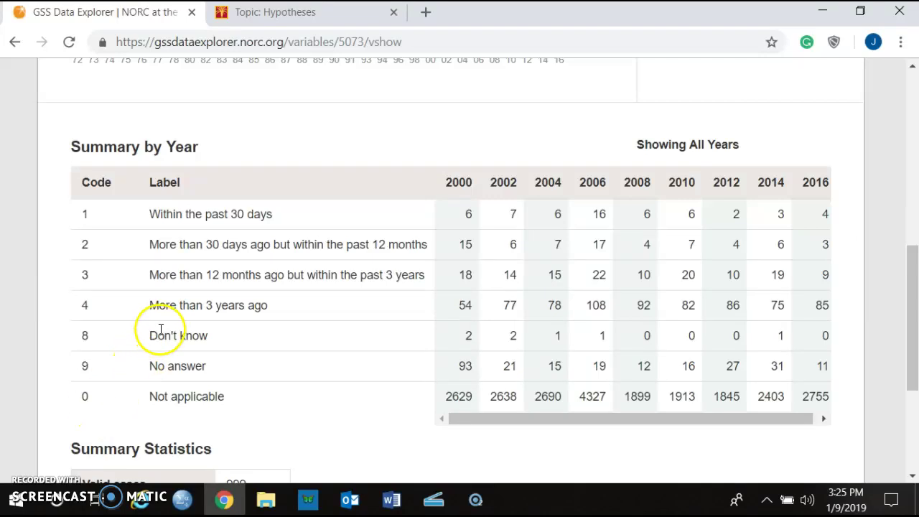
{"action": "scroll", "coordinate": [248, 277], "scroll_direction": "up", "scroll_amount": 10}
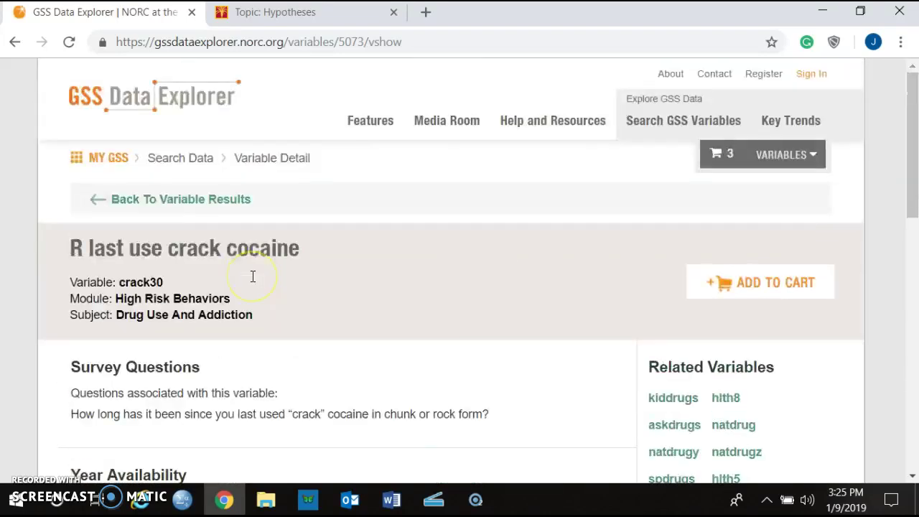
Go back from the crack30 detail page to the course's GSS Data Explorer module page
{"action": "left_click", "coordinate": [15, 41]}
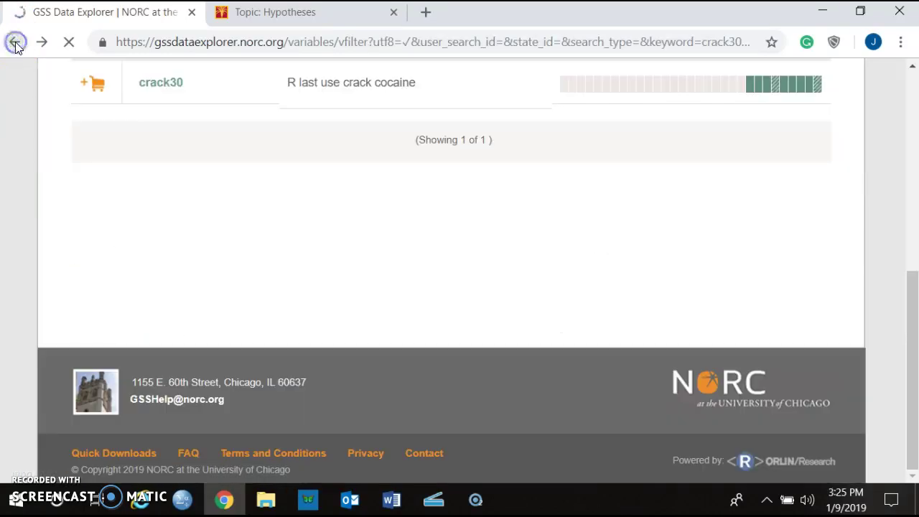
{"action": "left_click", "coordinate": [14, 43]}
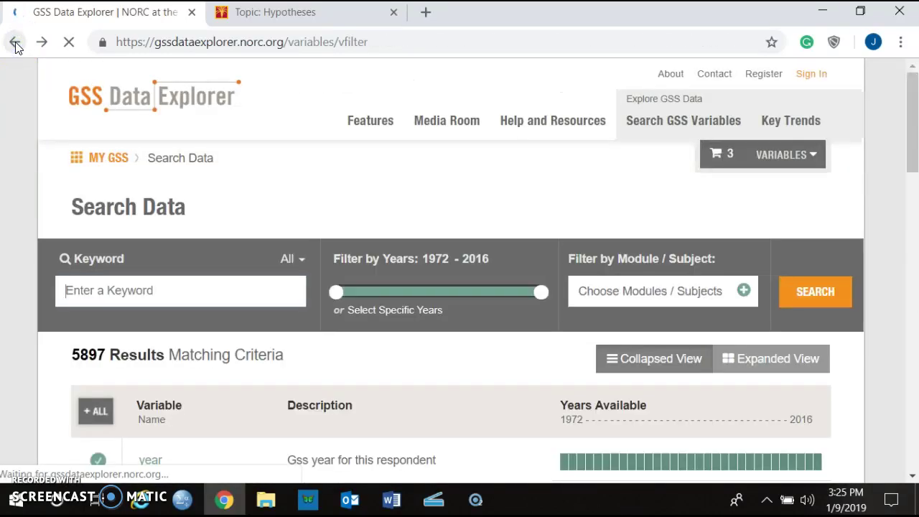
{"action": "left_click", "coordinate": [14, 41]}
{"action": "left_click", "coordinate": [14, 43]}
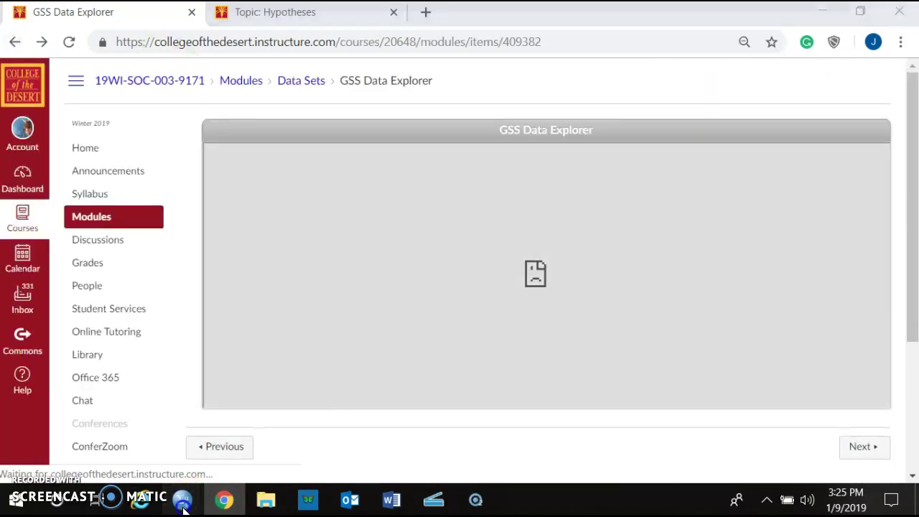
Switch to the SPSS data file, view the divorce column's variable information with its value labels, and close it
{"action": "mouse_move", "coordinate": [182, 500]}
{"action": "left_click", "coordinate": [273, 430]}
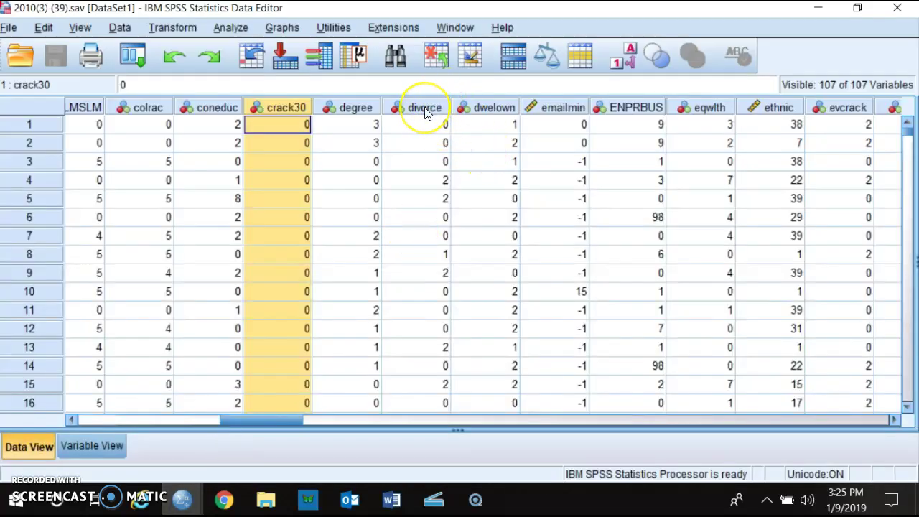
{"action": "mouse_move", "coordinate": [427, 113]}
{"action": "left_click", "coordinate": [425, 108]}
{"action": "right_click", "coordinate": [425, 108]}
{"action": "left_click", "coordinate": [457, 273]}
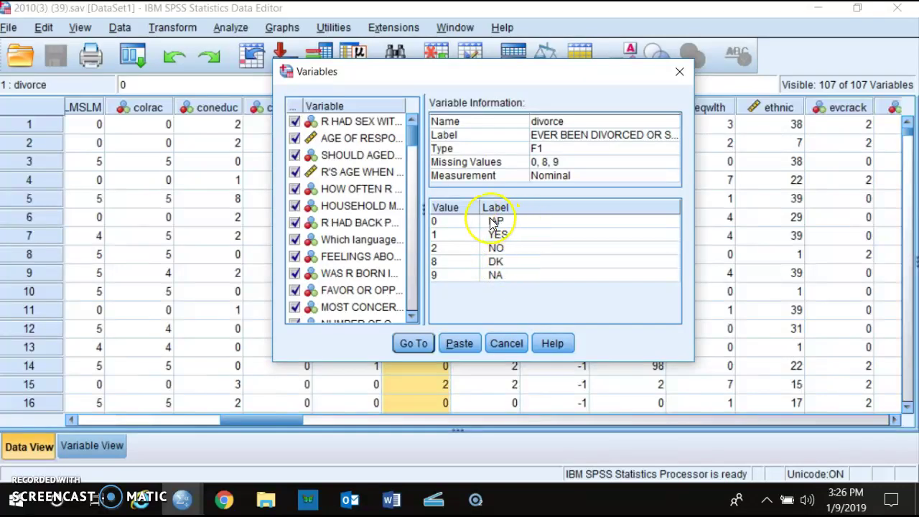
{"action": "left_click", "coordinate": [514, 345]}
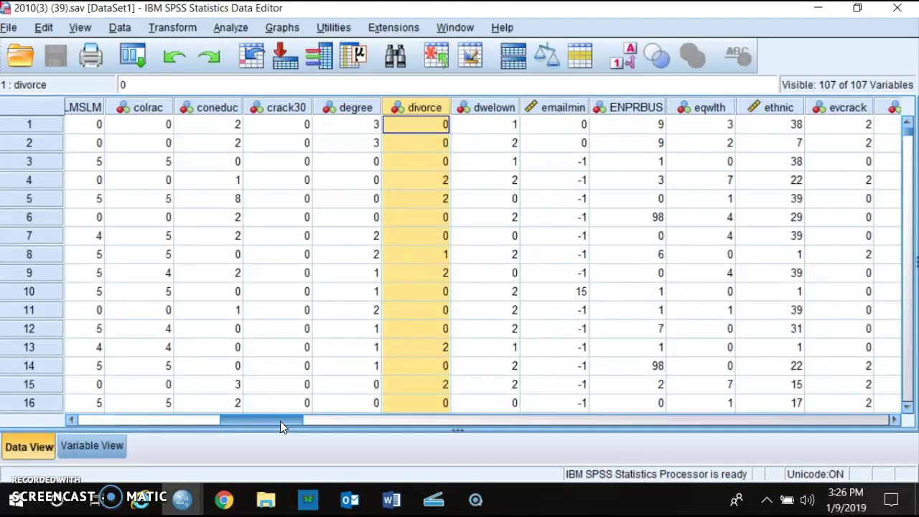
Browse the data columns and read the labels of the class, gunlaw, health and happy variables
{"action": "left_click_drag", "start_coordinate": [280, 421], "coordinate": [206, 440]}
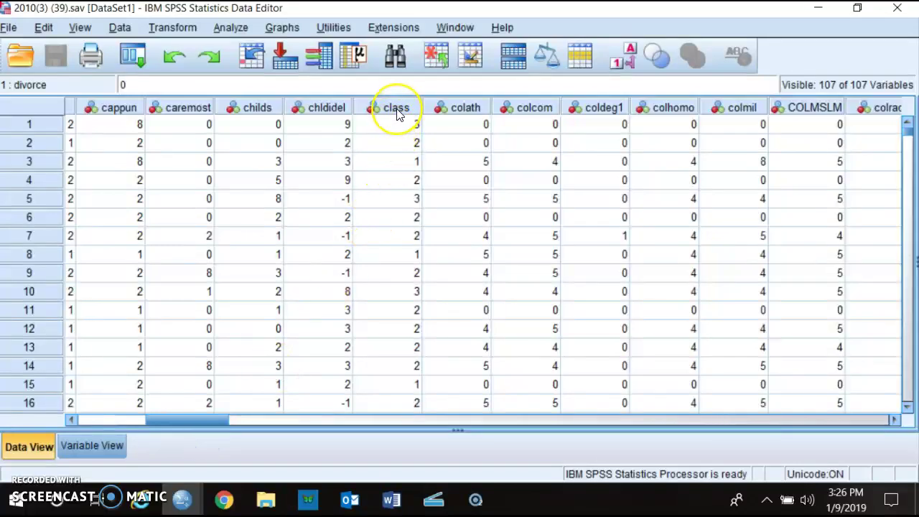
{"action": "mouse_move", "coordinate": [396, 114]}
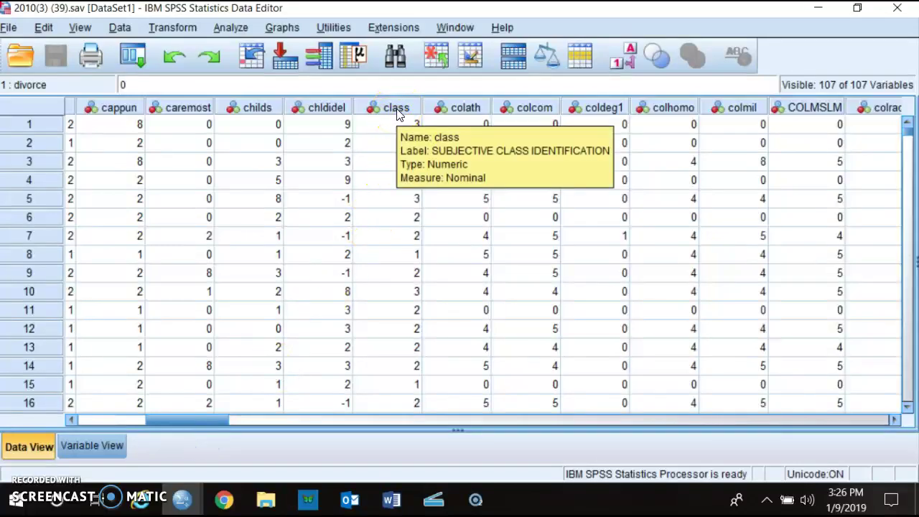
{"action": "left_click_drag", "start_coordinate": [205, 422], "coordinate": [455, 407]}
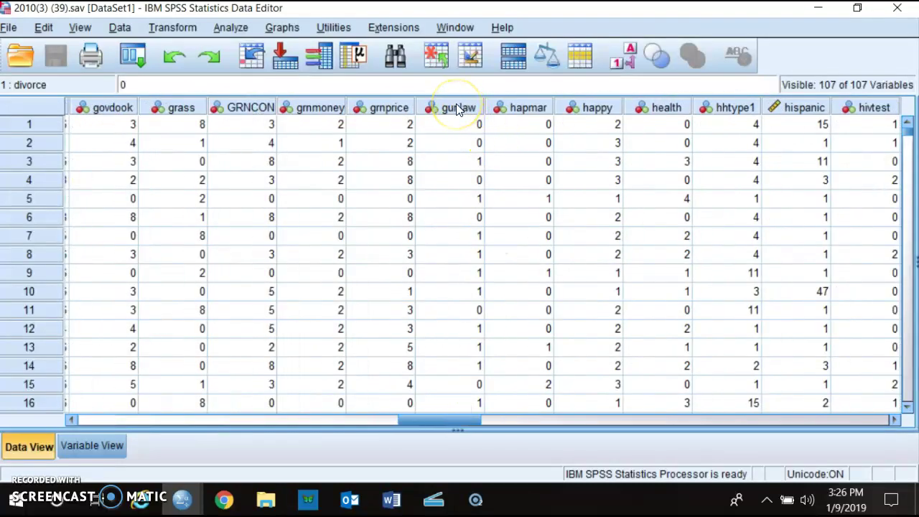
{"action": "mouse_move", "coordinate": [457, 109]}
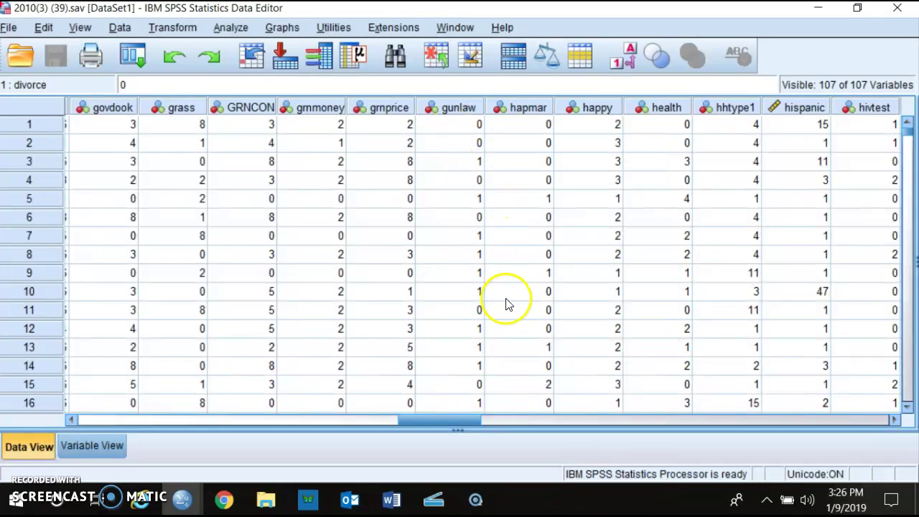
{"action": "mouse_move", "coordinate": [451, 426]}
{"action": "left_mouse_down"}
{"action": "mouse_move", "coordinate": [512, 425]}
{"action": "mouse_move", "coordinate": [494, 426]}
{"action": "left_mouse_up"}
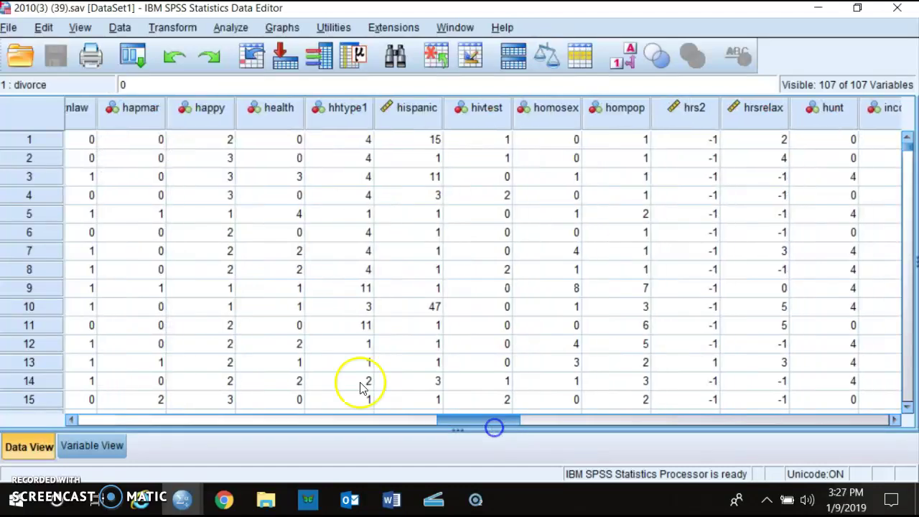
{"action": "mouse_move", "coordinate": [277, 113]}
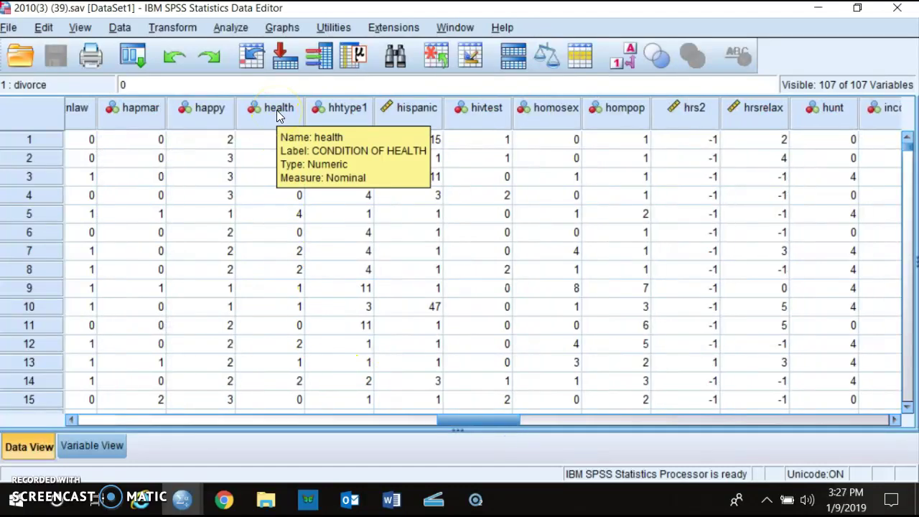
{"action": "mouse_move", "coordinate": [211, 108]}
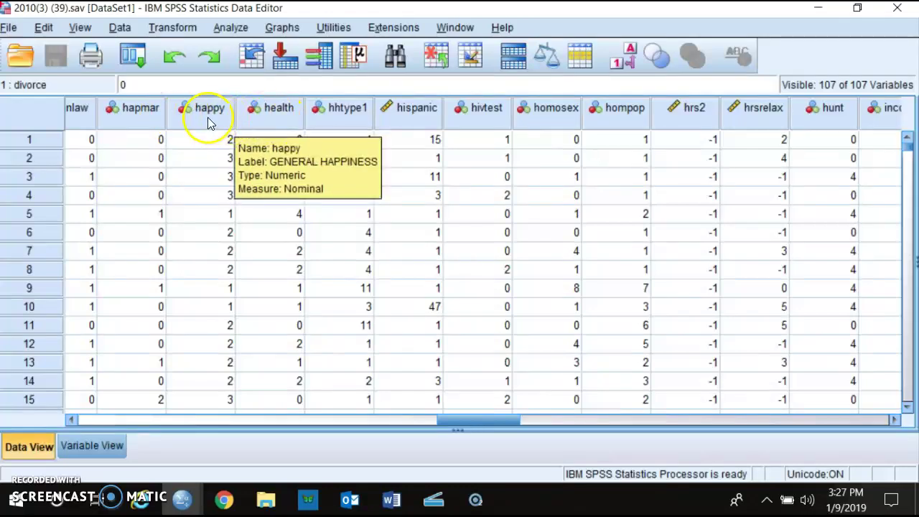
Browse the data columns and read the labels of the god, homosex and relig variables
{"action": "left_click_drag", "start_coordinate": [496, 421], "coordinate": [419, 448]}
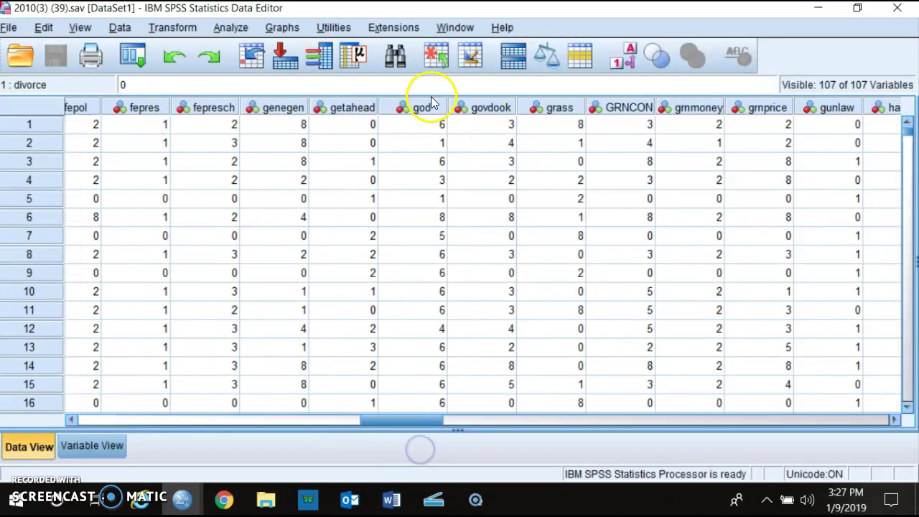
{"action": "mouse_move", "coordinate": [422, 115]}
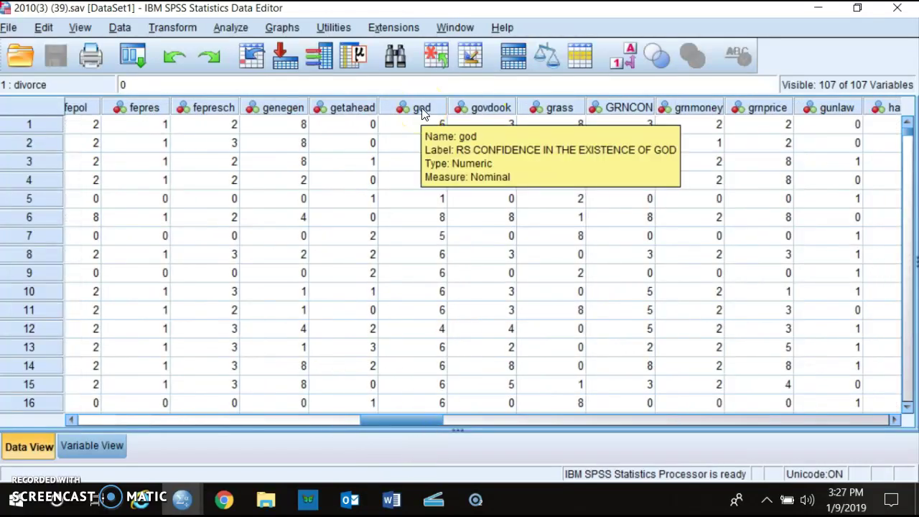
{"action": "left_click_drag", "start_coordinate": [410, 421], "coordinate": [487, 424]}
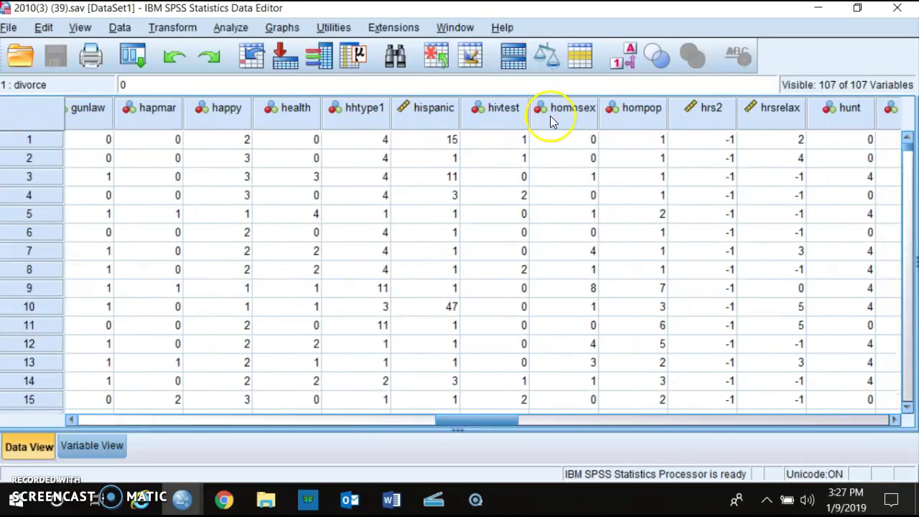
{"action": "mouse_move", "coordinate": [550, 116]}
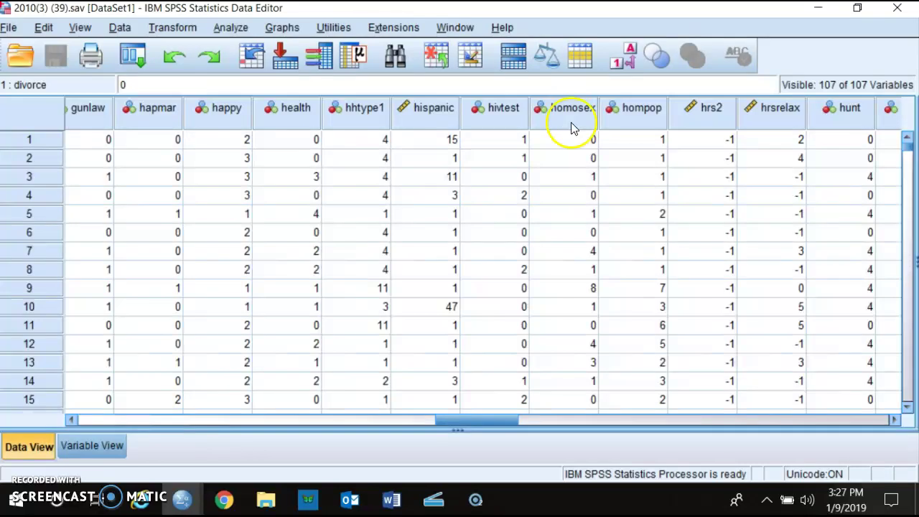
{"action": "left_click", "coordinate": [501, 423]}
{"action": "left_click_drag", "start_coordinate": [502, 422], "coordinate": [721, 468]}
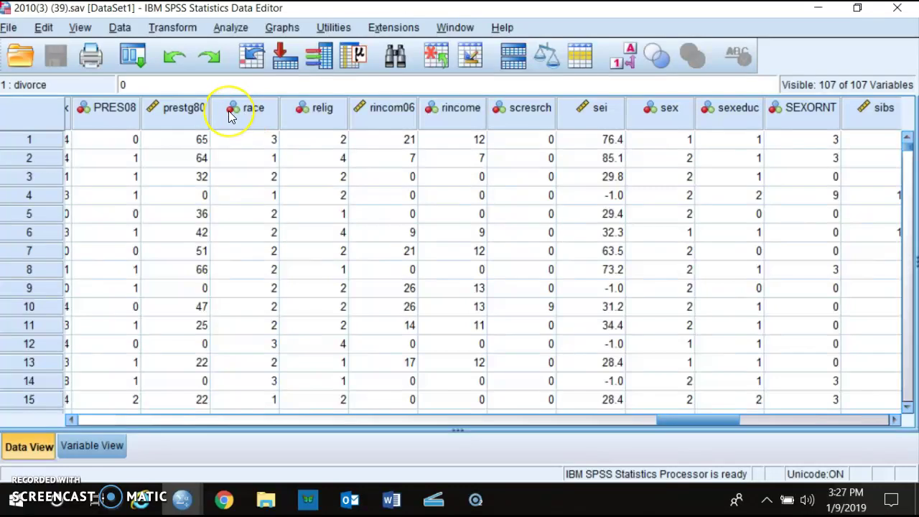
{"action": "mouse_move", "coordinate": [320, 126]}
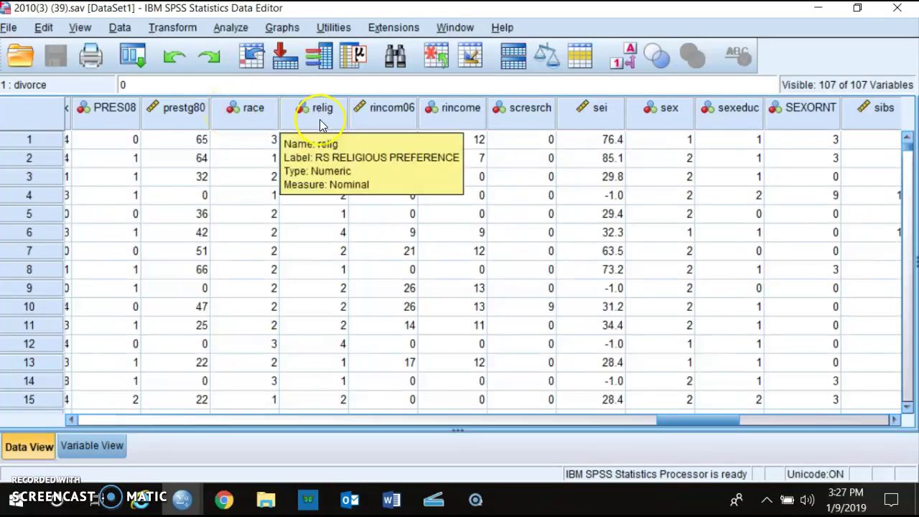
View the sex column's variable information with its value labels and close it
{"action": "mouse_move", "coordinate": [659, 117]}
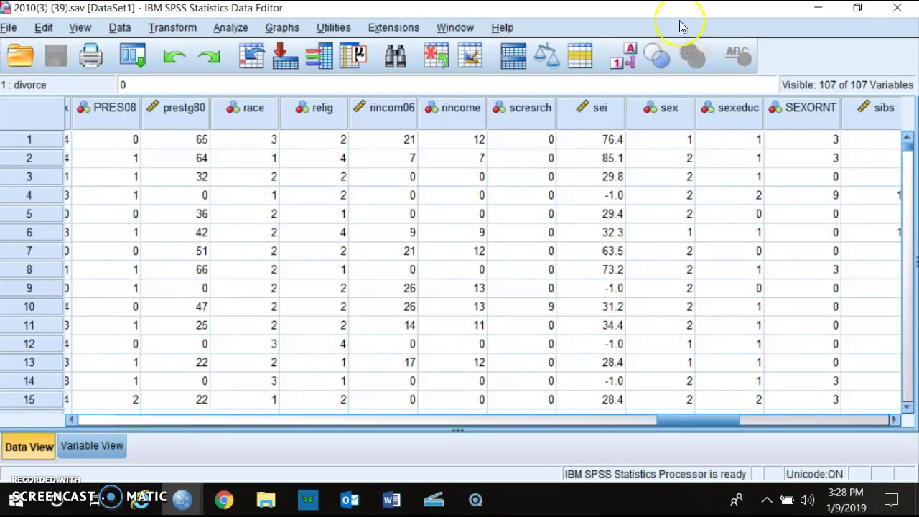
{"action": "right_click", "coordinate": [668, 110]}
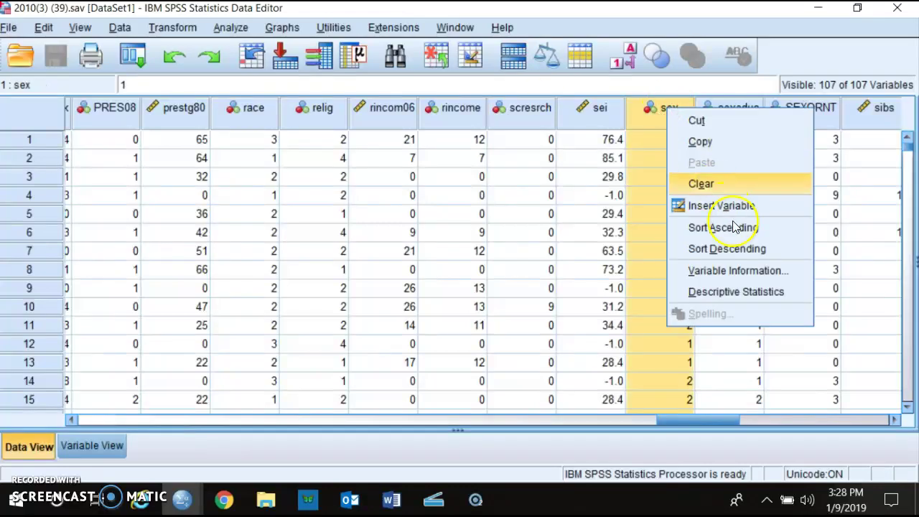
{"action": "left_click", "coordinate": [739, 271]}
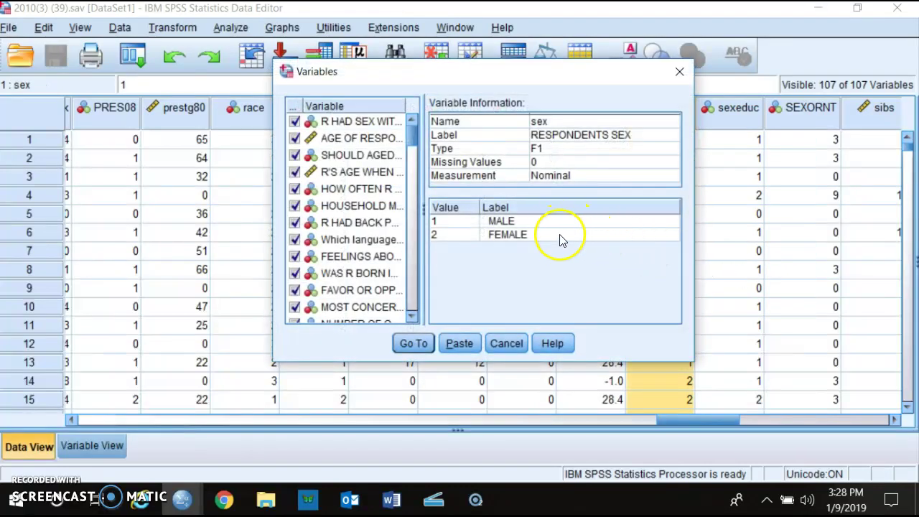
{"action": "left_click", "coordinate": [507, 344]}
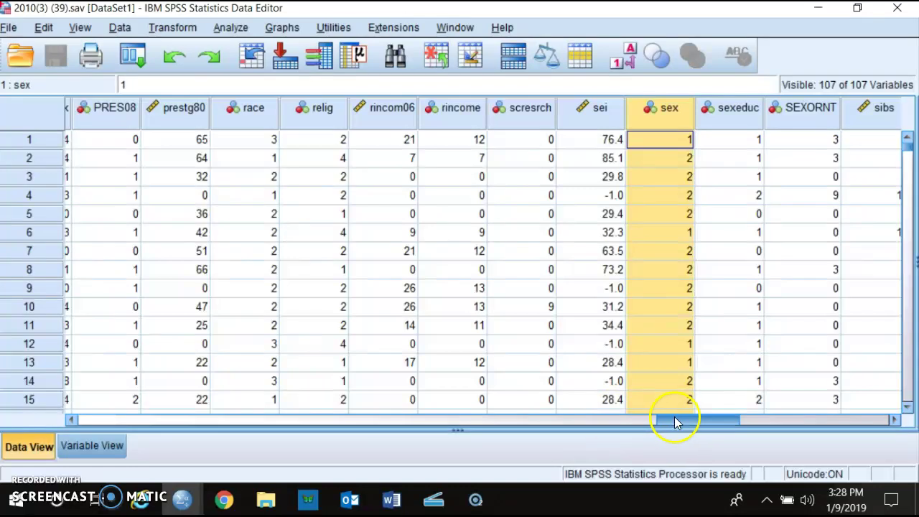
Browse the columns beyond sex and read the label of the teensex variable
{"action": "left_click_drag", "start_coordinate": [701, 425], "coordinate": [740, 421]}
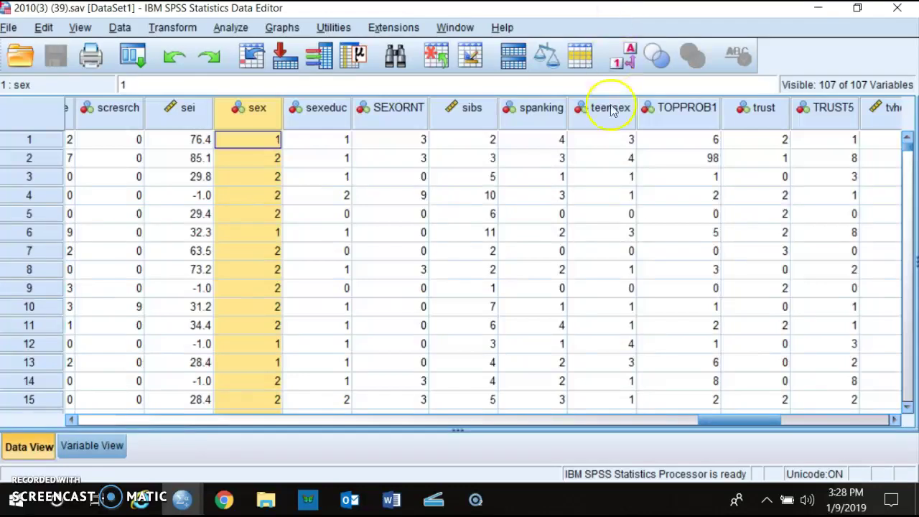
{"action": "mouse_move", "coordinate": [608, 119]}
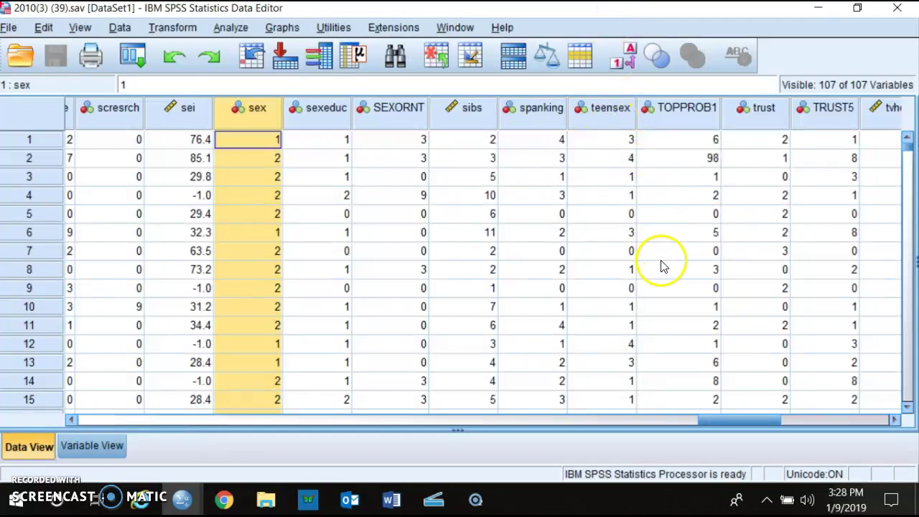
{"action": "left_click_drag", "start_coordinate": [742, 421], "coordinate": [764, 415]}
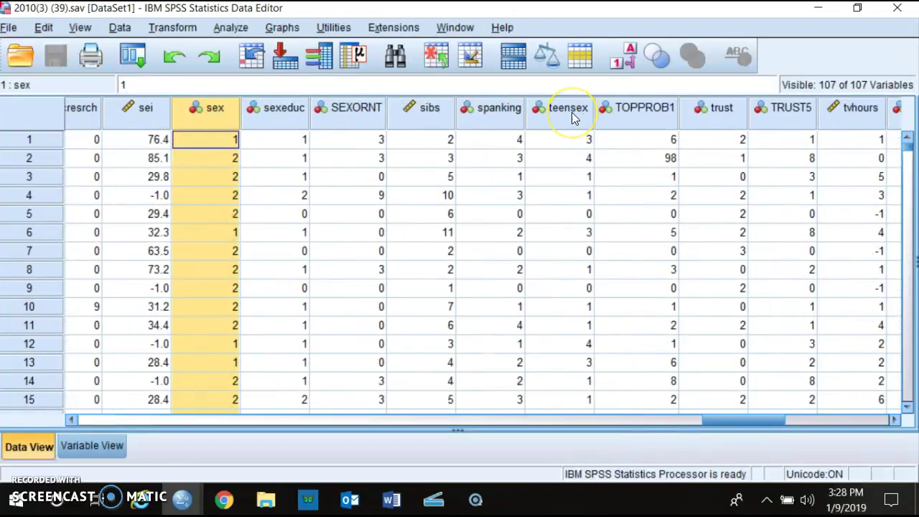
View the teensex column's variable information with its value labels and close it
{"action": "mouse_move", "coordinate": [572, 118]}
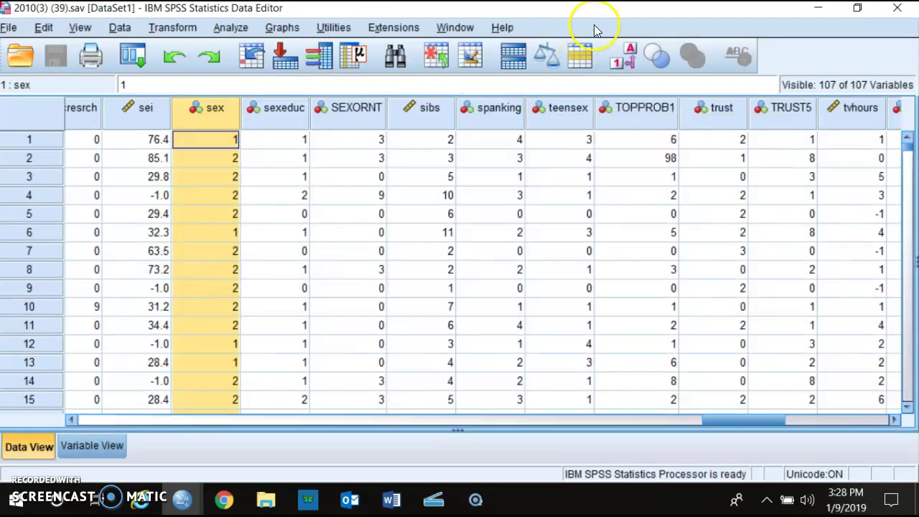
{"action": "right_click", "coordinate": [550, 112]}
{"action": "left_click", "coordinate": [598, 271]}
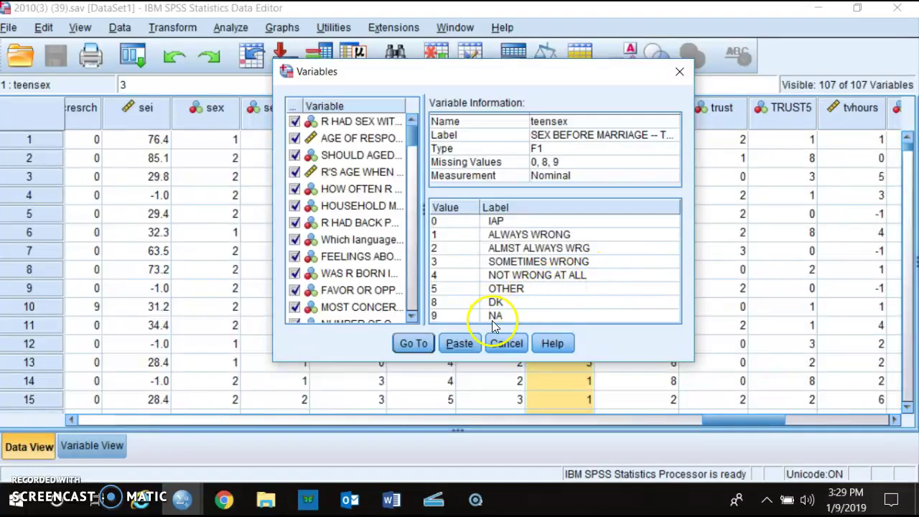
{"action": "left_click", "coordinate": [680, 71]}
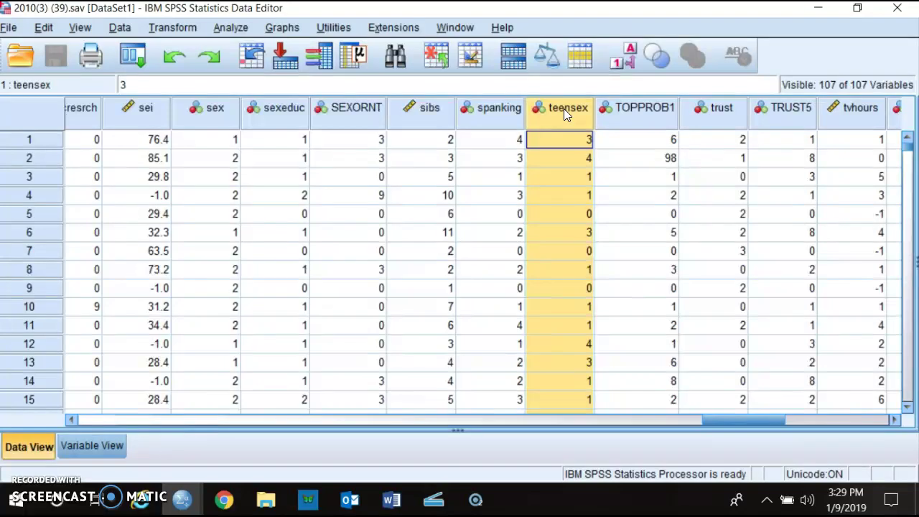
Browse the columns between PRES08 and tvhours and return to the teensex variable to read its label
{"action": "mouse_move", "coordinate": [756, 424]}
{"action": "left_mouse_down"}
{"action": "mouse_move", "coordinate": [708, 425]}
{"action": "mouse_move", "coordinate": [753, 425]}
{"action": "left_mouse_up"}
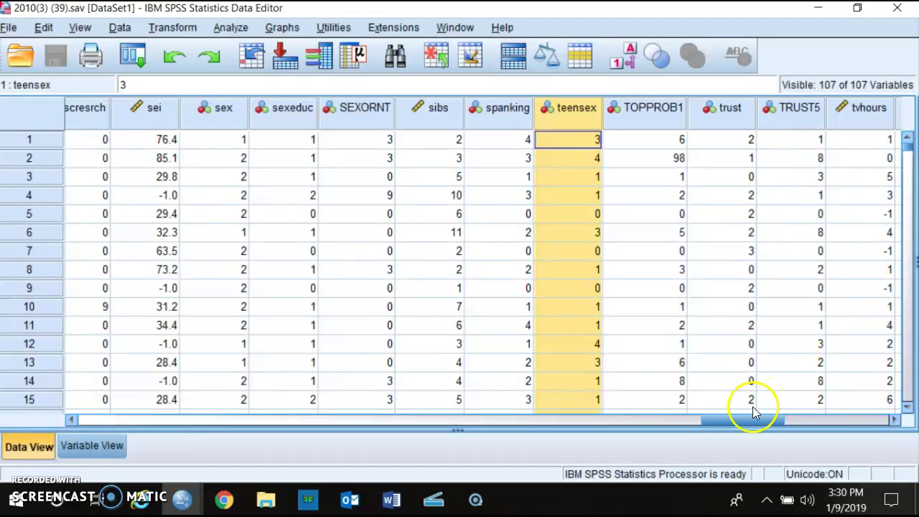
{"action": "left_click_drag", "start_coordinate": [743, 423], "coordinate": [692, 424]}
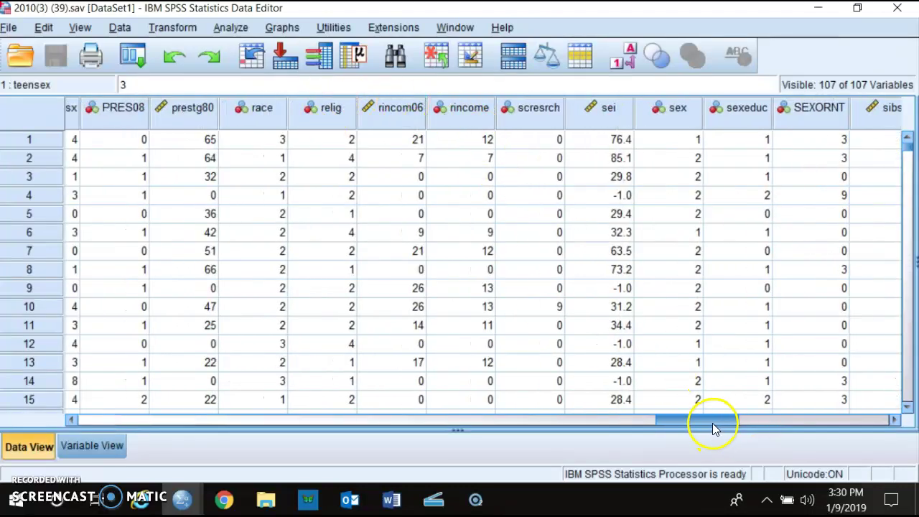
{"action": "left_click_drag", "start_coordinate": [714, 428], "coordinate": [749, 422]}
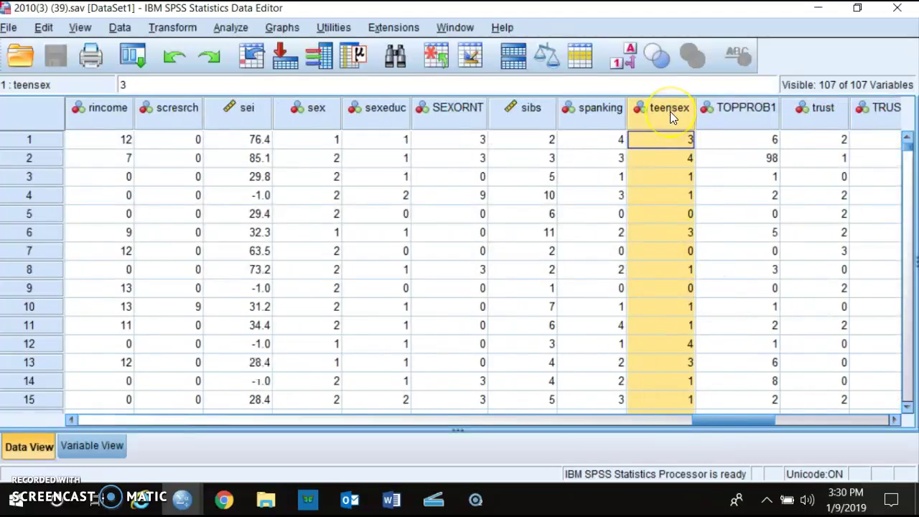
{"action": "mouse_move", "coordinate": [670, 112]}
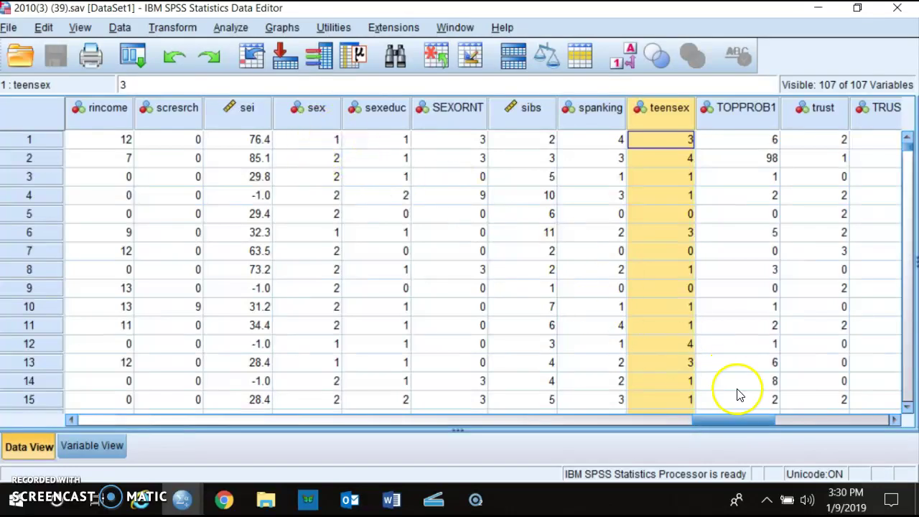
View the spanking column's variable information with its value labels, close it and read the column's label
{"action": "left_click_drag", "start_coordinate": [732, 423], "coordinate": [639, 188]}
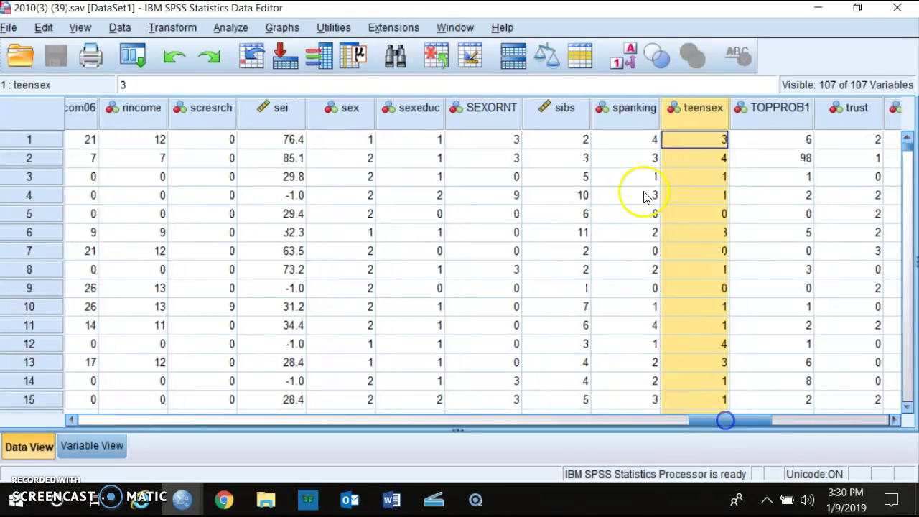
{"action": "right_click", "coordinate": [624, 118]}
{"action": "left_click", "coordinate": [677, 280]}
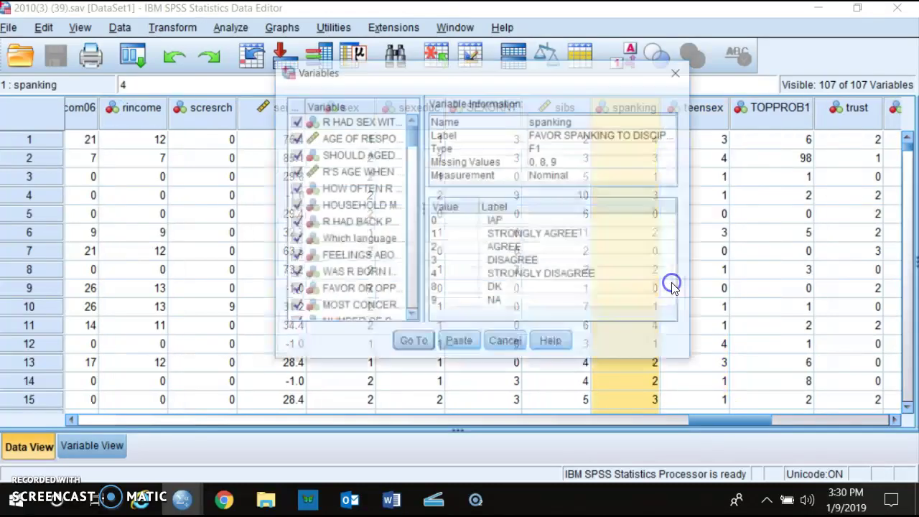
{"action": "left_click", "coordinate": [499, 344]}
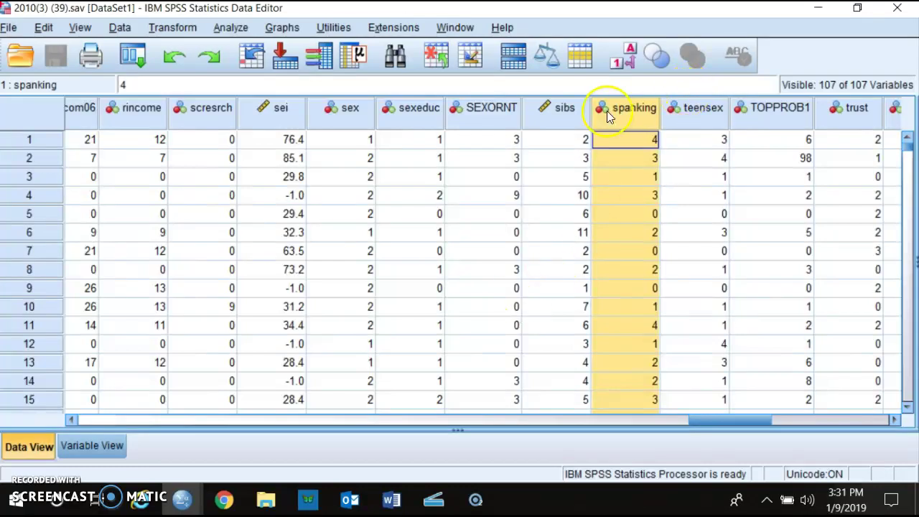
{"action": "mouse_move", "coordinate": [607, 117]}
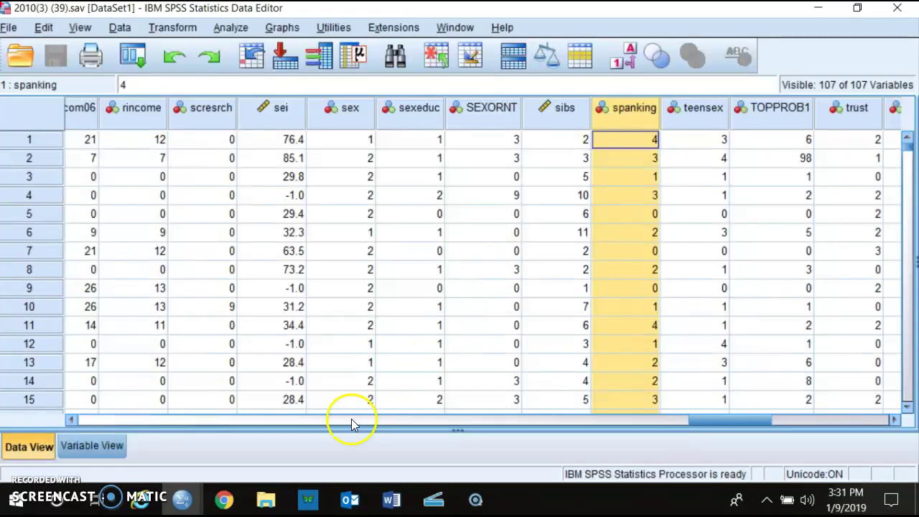
Browse the columns before sex for further candidate variables, checking premarsx, postlife and paidsex
{"action": "left_click_drag", "start_coordinate": [728, 420], "coordinate": [661, 468]}
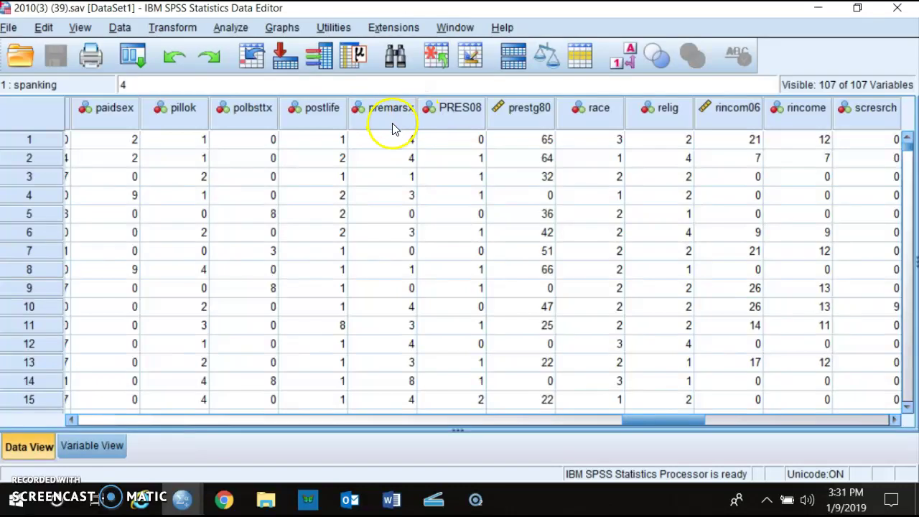
{"action": "left_click_drag", "start_coordinate": [650, 432], "coordinate": [640, 424]}
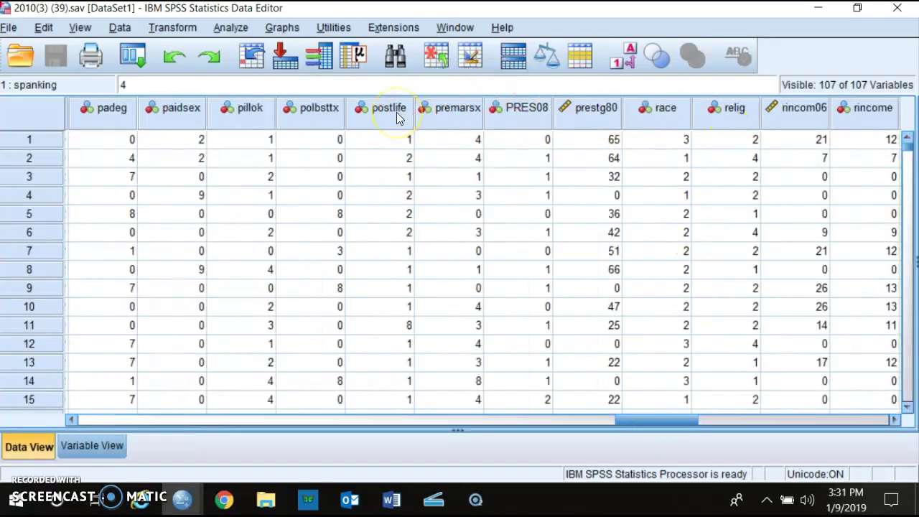
{"action": "mouse_move", "coordinate": [632, 421]}
{"action": "left_mouse_down"}
{"action": "mouse_move", "coordinate": [589, 427]}
{"action": "mouse_move", "coordinate": [566, 447]}
{"action": "mouse_move", "coordinate": [596, 445]}
{"action": "mouse_move", "coordinate": [435, 484]}
{"action": "mouse_move", "coordinate": [479, 493]}
{"action": "left_mouse_up"}
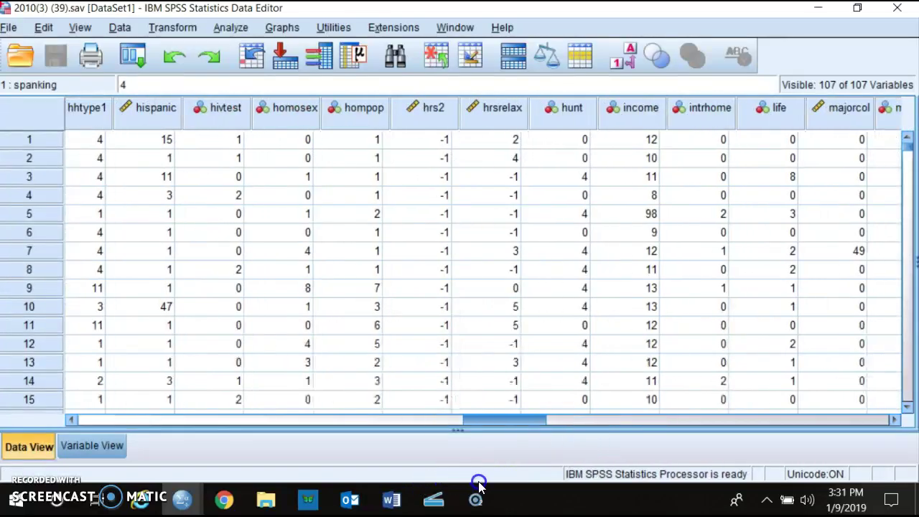
{"action": "left_click_drag", "start_coordinate": [535, 427], "coordinate": [636, 439]}
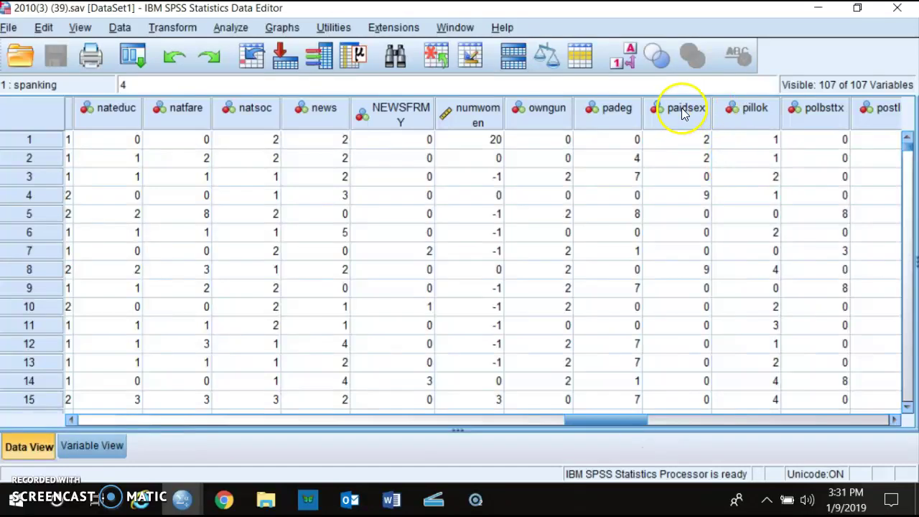